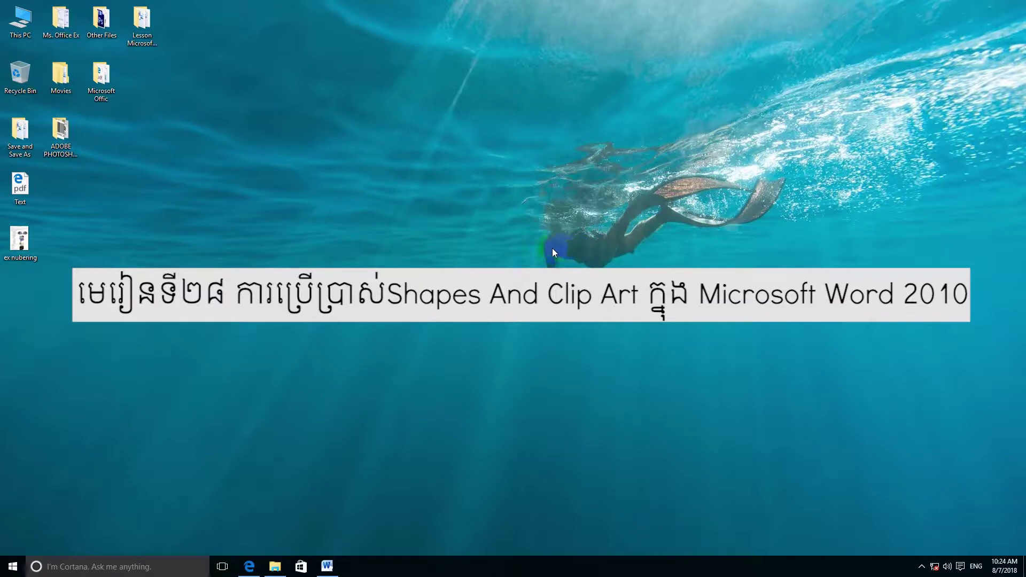
- Open the desktop right-click menu, then dismiss it again
right_click(553, 248)
click(543, 304)
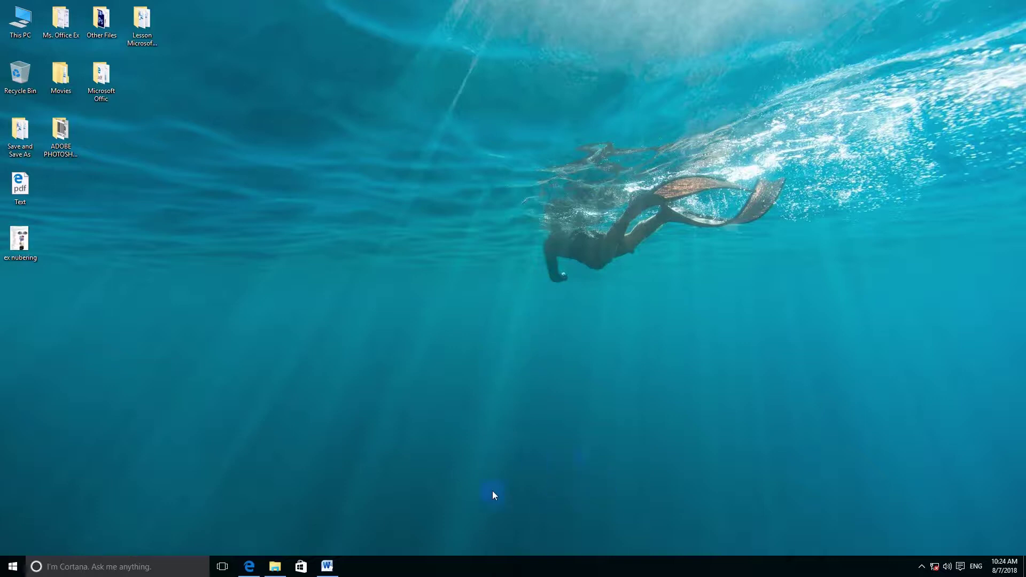
- Launch Word with winword and list all available clip art in the Clip Art pane
key(super+r)
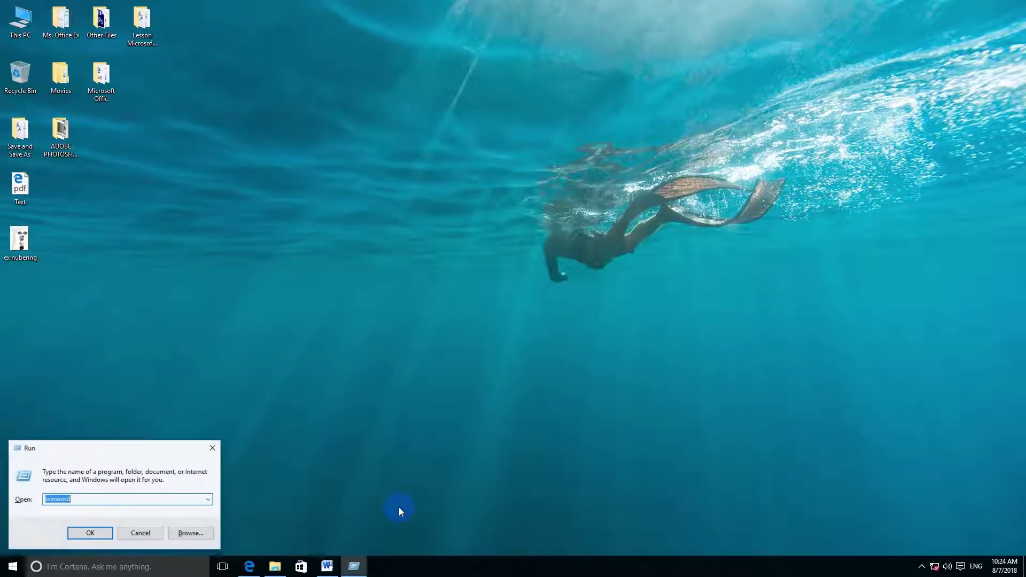
key(Return)
click(80, 22)
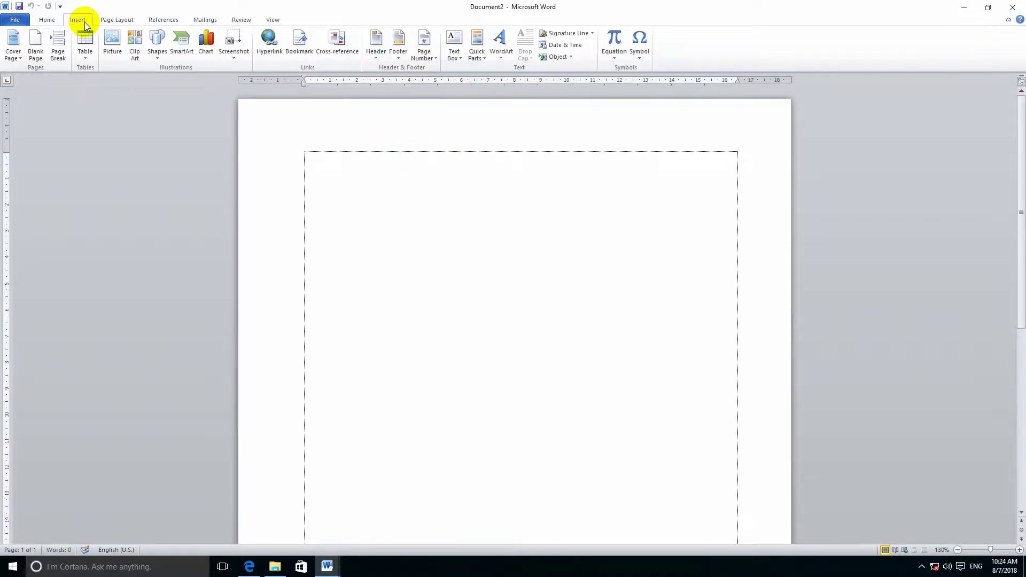
click(134, 53)
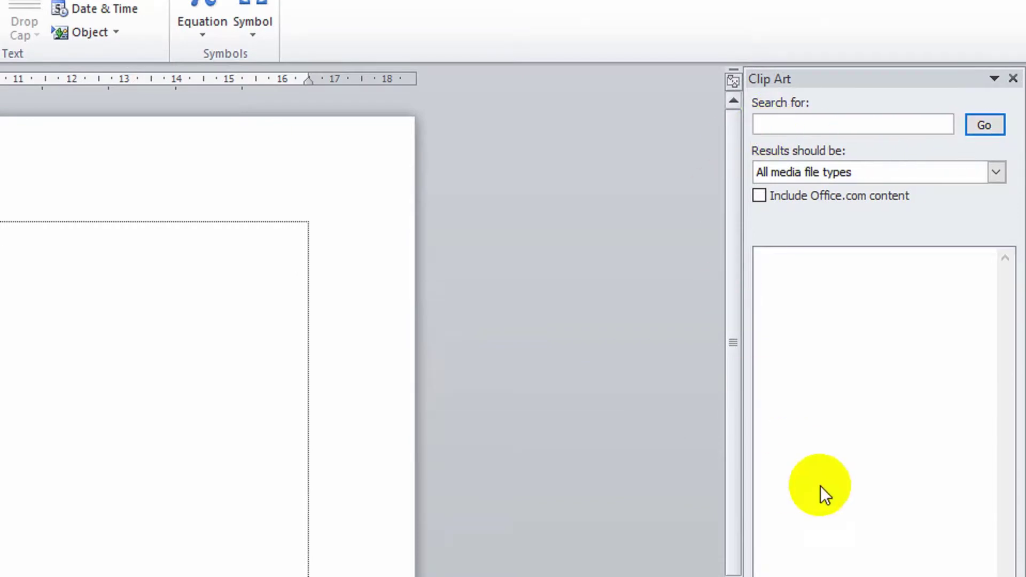
click(984, 118)
- Drag the lightbulb-man clip art onto the page
scroll(962, 455, down, 3)
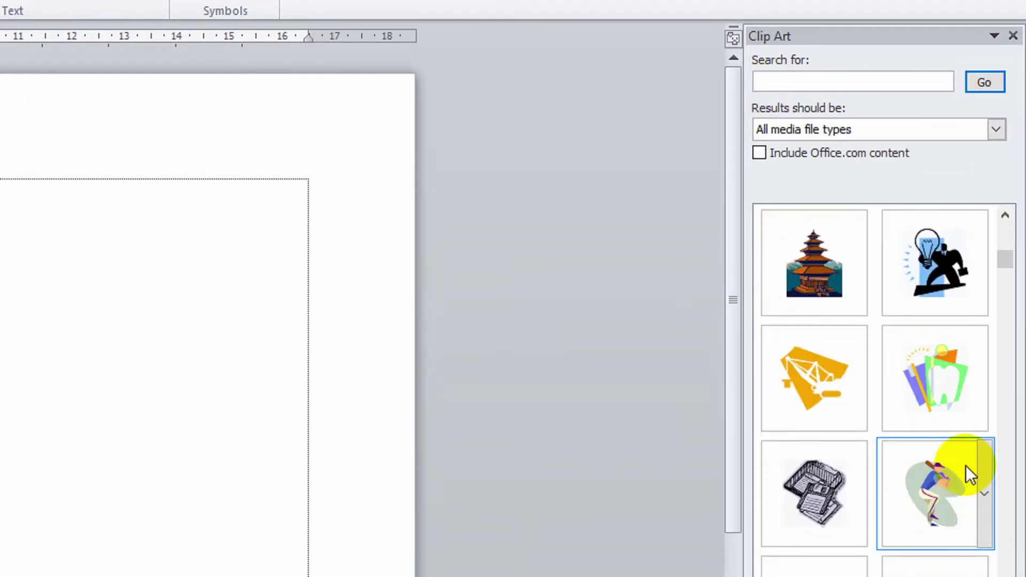
scroll(957, 449, down, 3)
scroll(957, 450, up, 3)
scroll(954, 428, up, 3)
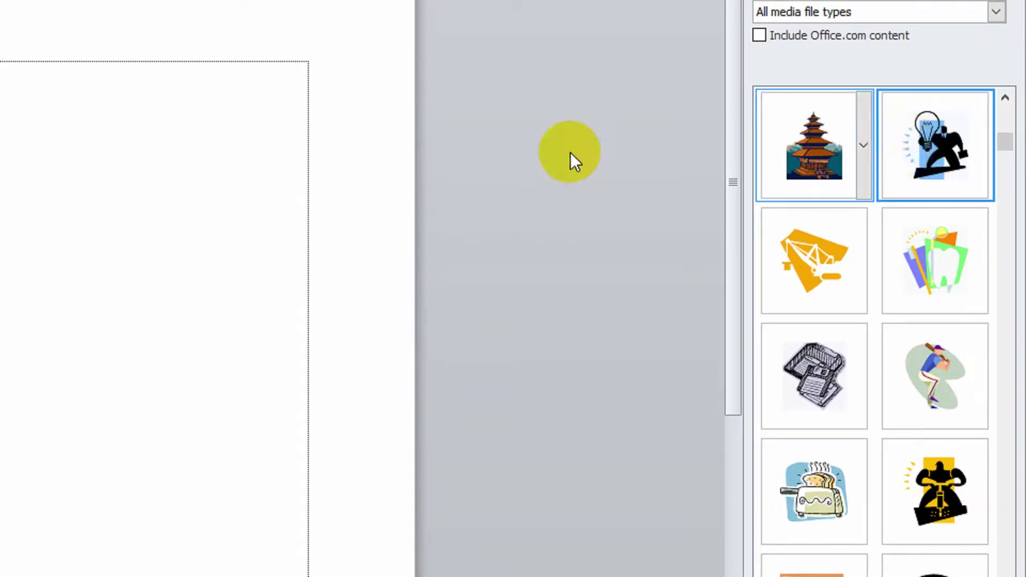
drag(939, 142, 157, 152)
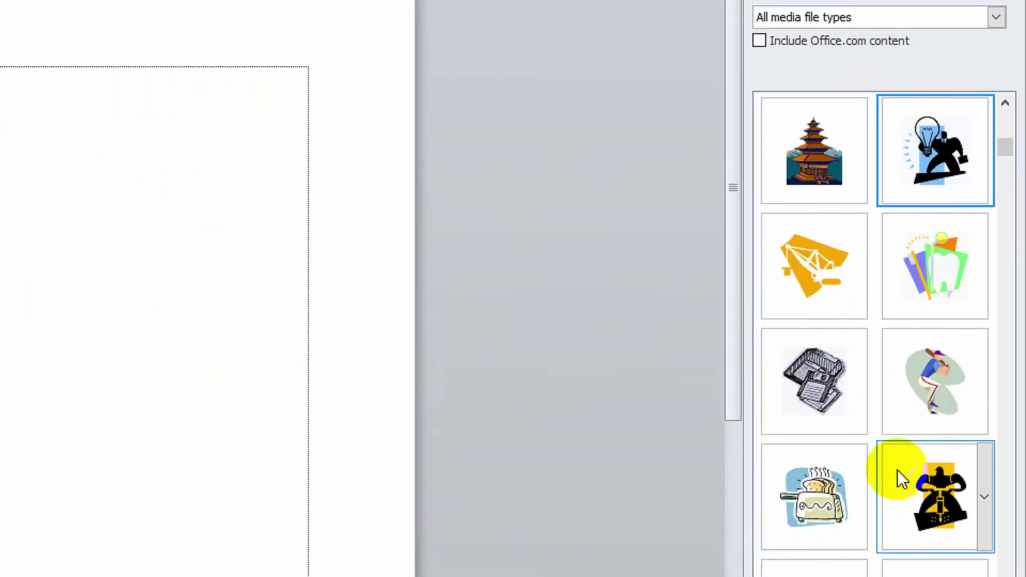
- Insert the green race car, board meeting and alarm clock clips
scroll(897, 469, down, 5)
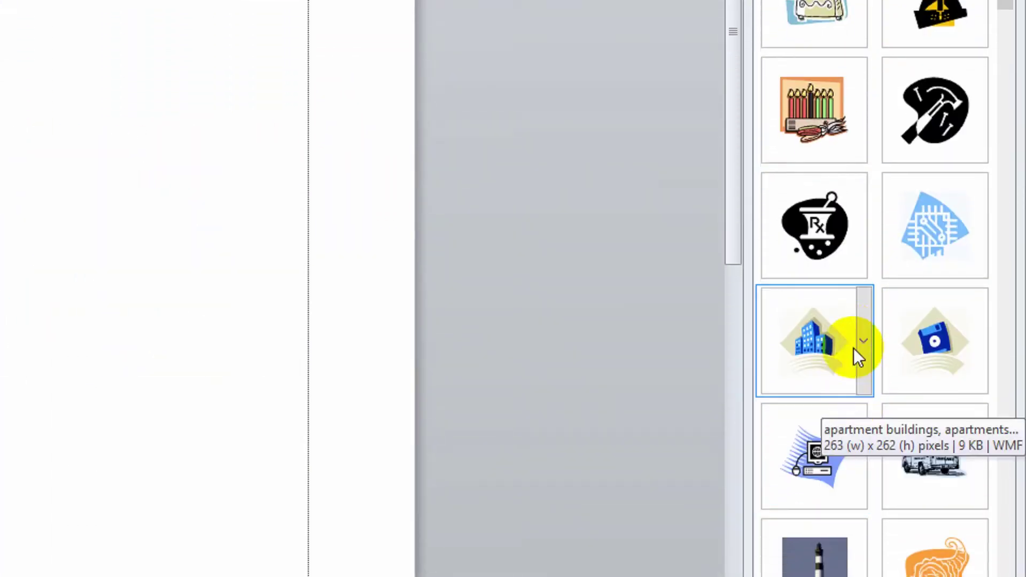
scroll(855, 244, down, 5)
scroll(908, 374, down, 1)
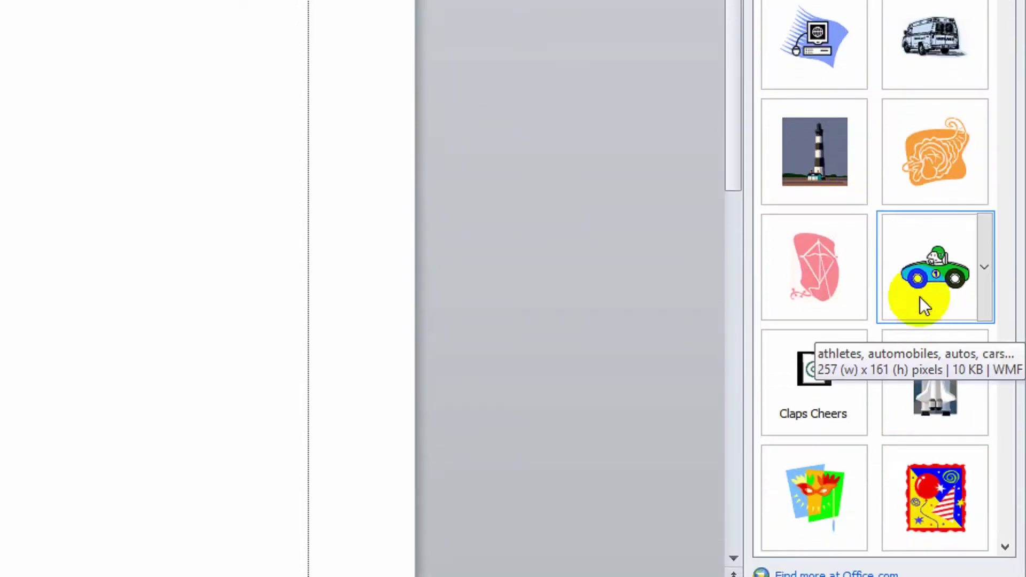
click(925, 261)
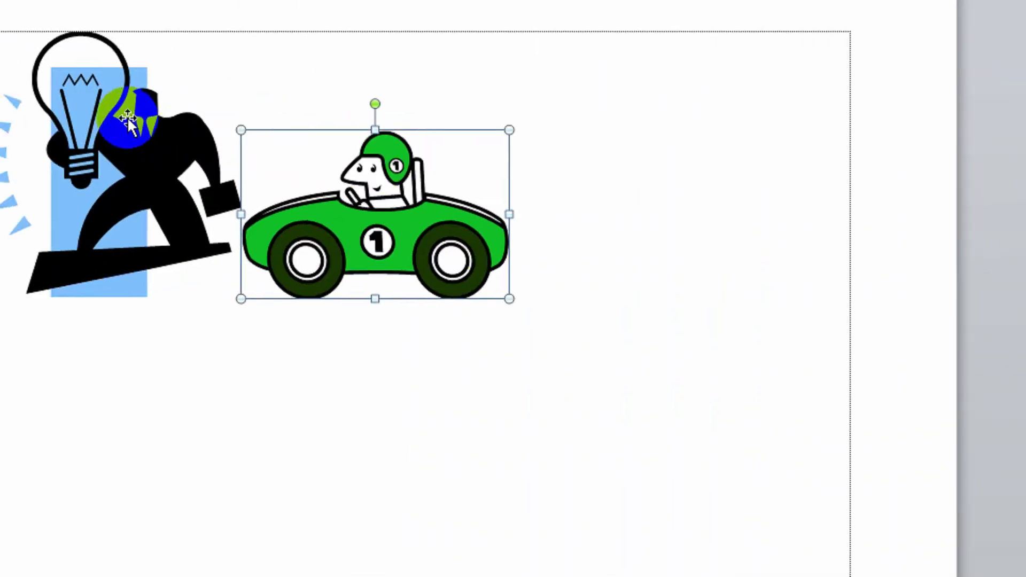
scroll(908, 417, down, 3)
scroll(919, 422, down, 5)
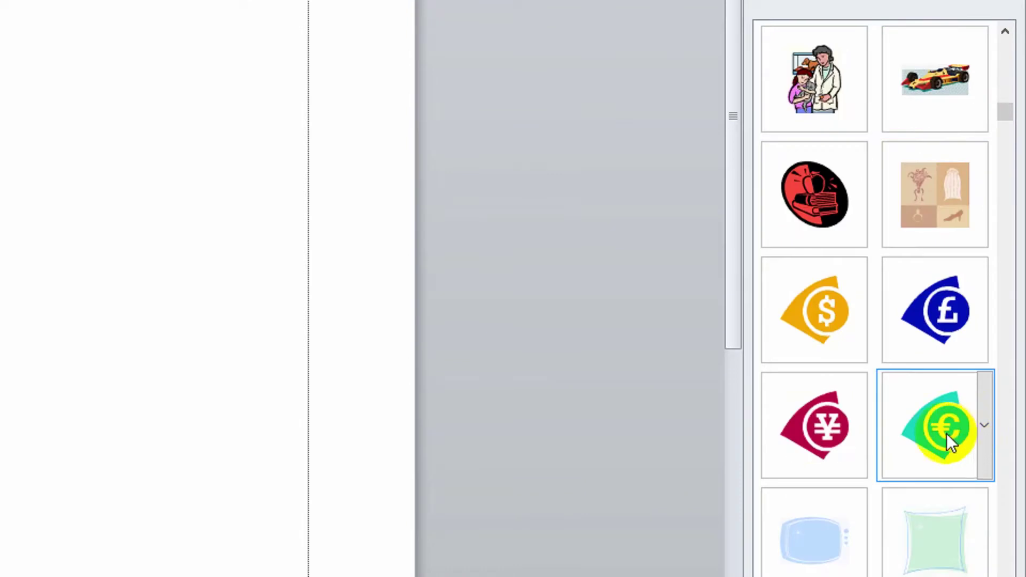
scroll(910, 401, down, 3)
click(906, 309)
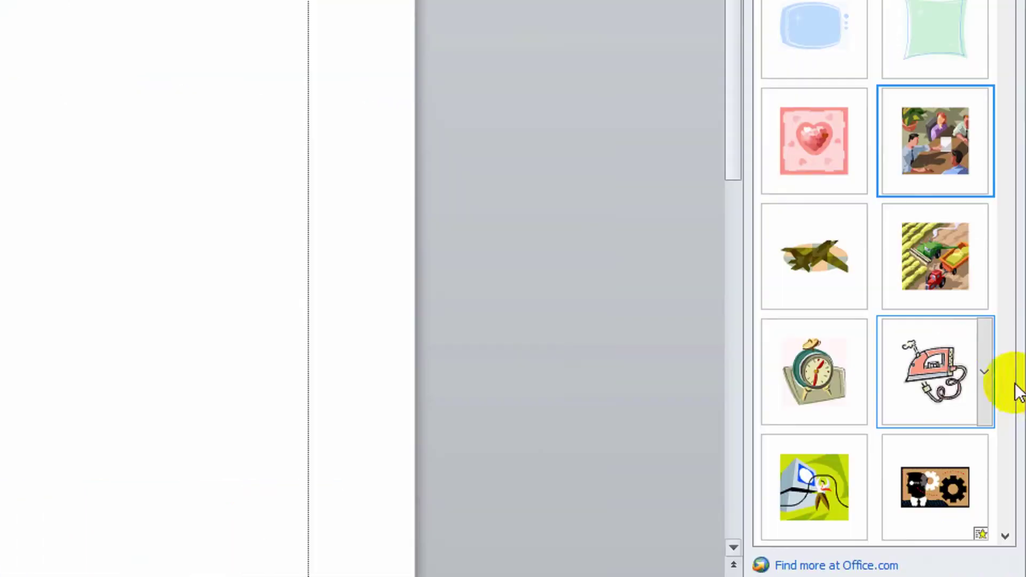
click(857, 387)
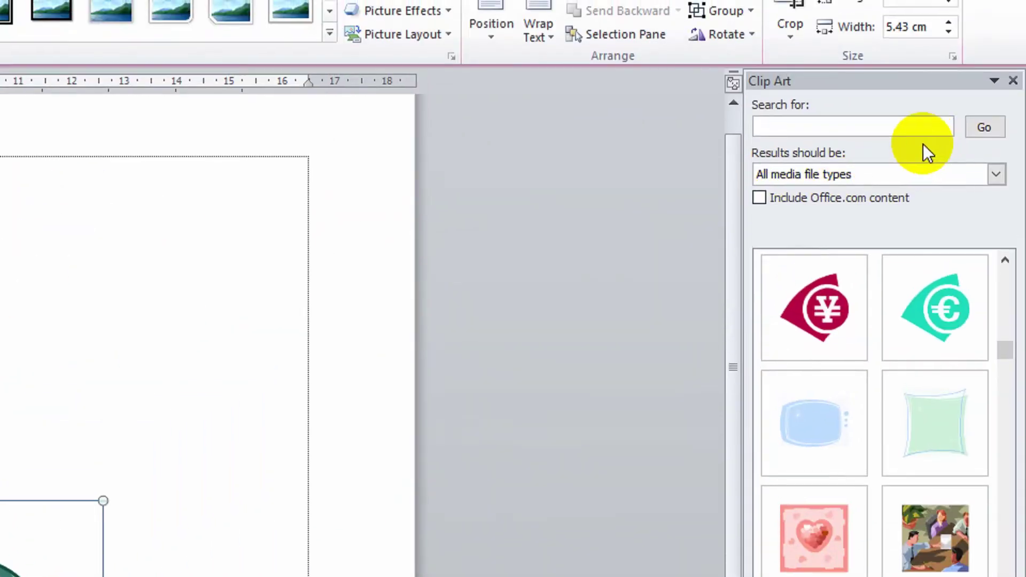
click(898, 126)
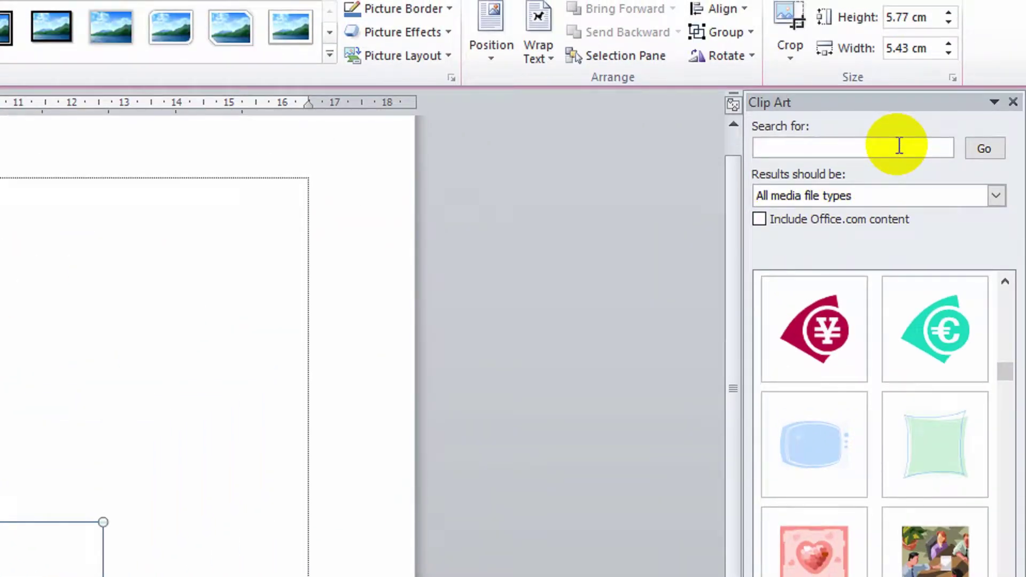
text(farm)
- Search 'farm' and insert harvester, barn and tractor clips, then insert a 'teacher' clip
key(Return)
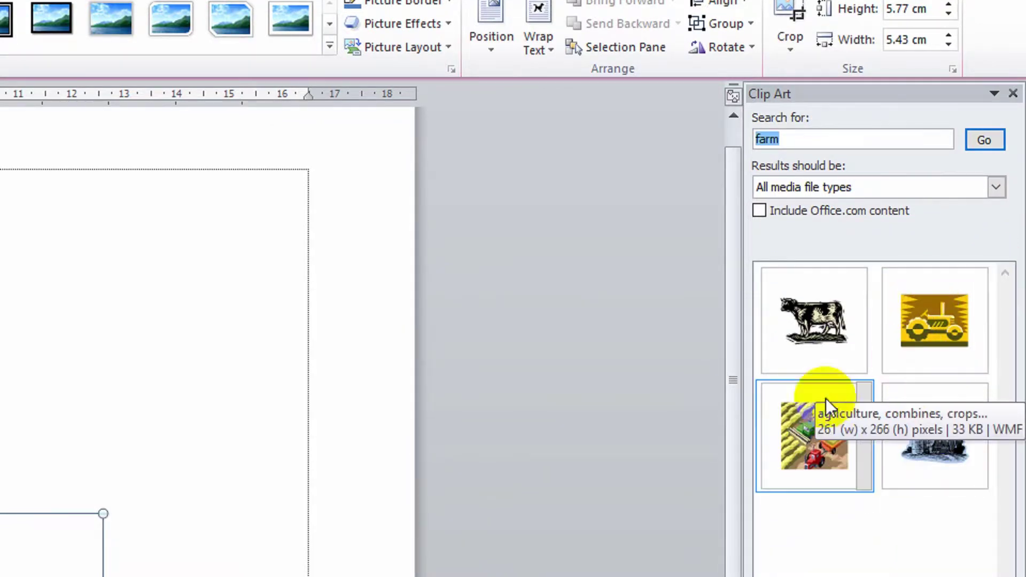
click(825, 399)
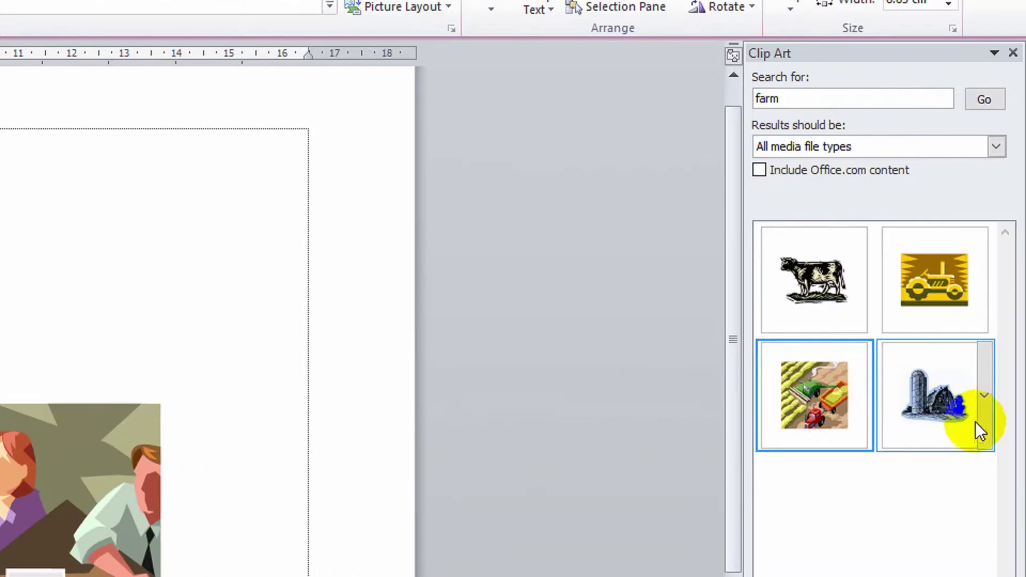
click(976, 421)
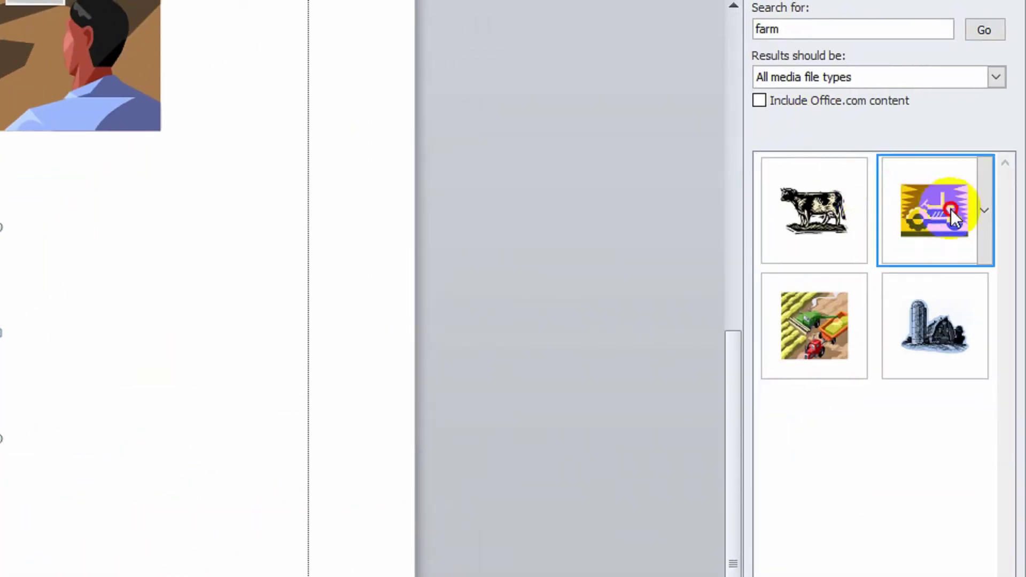
click(951, 210)
text(teache)
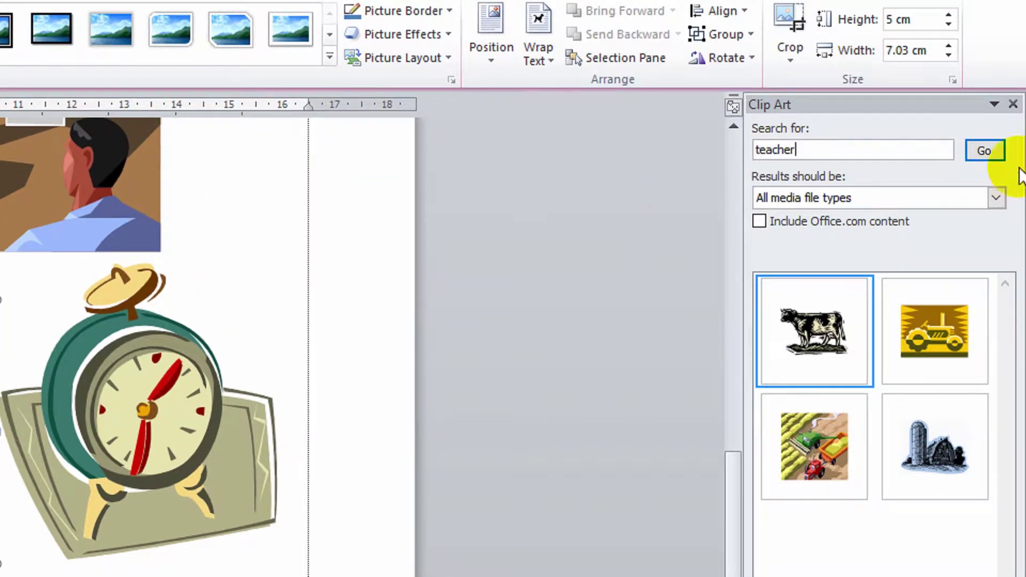
click(994, 152)
click(935, 336)
text(computer)
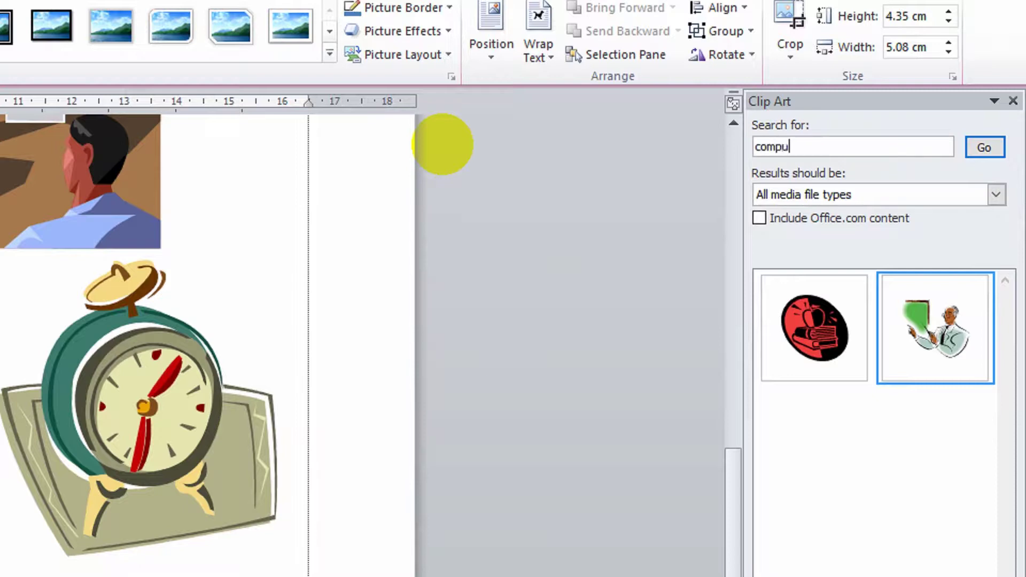
- Search 'computer' and insert brown computer, people-at-computer, blue computer and floppy disk clips
key(Return)
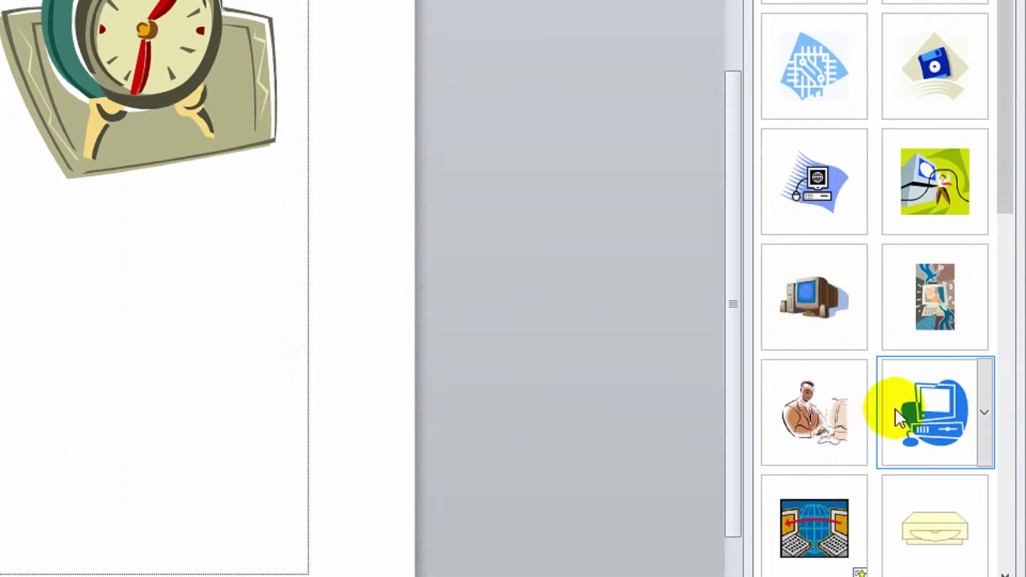
click(823, 291)
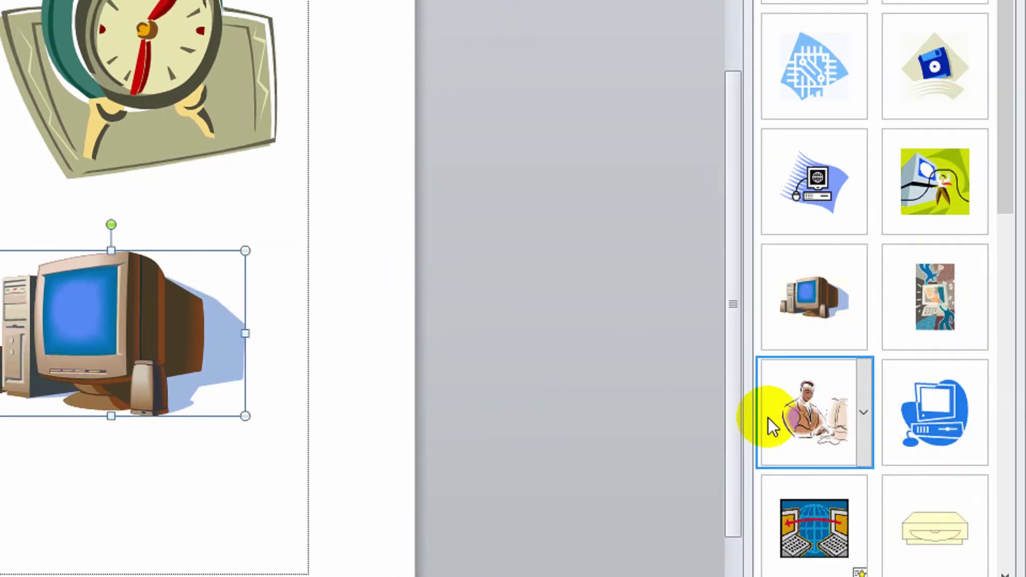
click(799, 423)
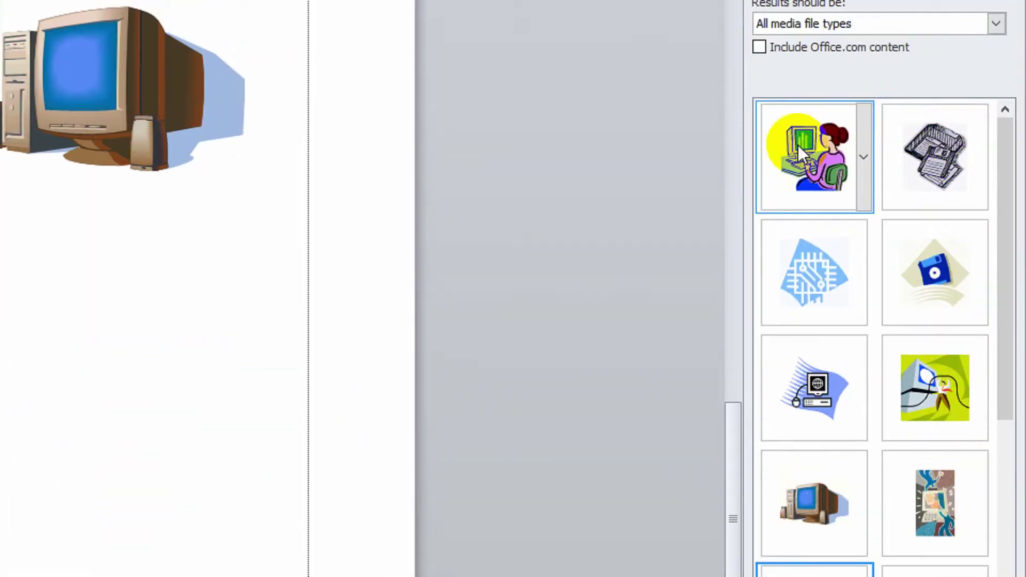
click(801, 149)
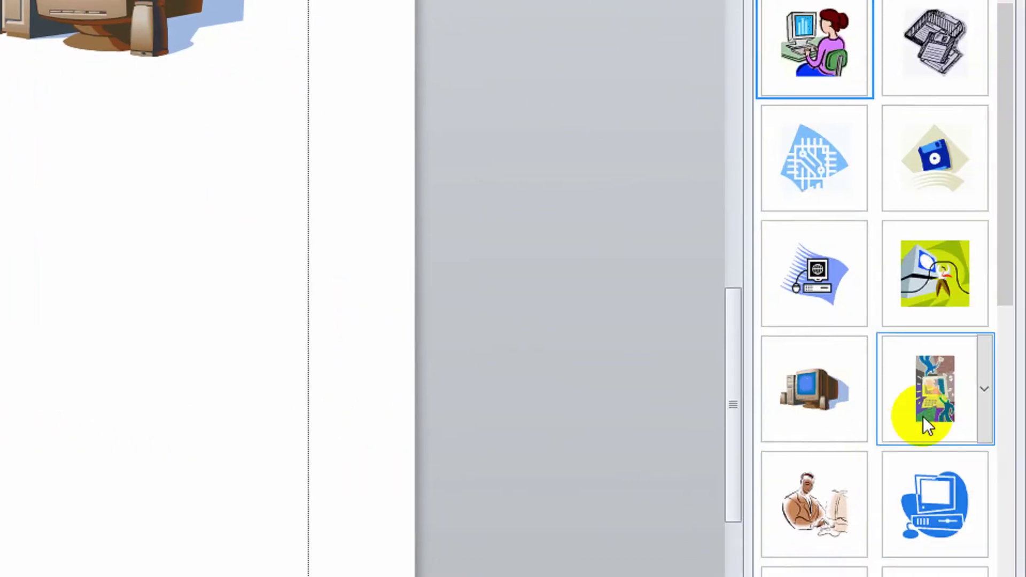
click(772, 396)
scroll(869, 430, down, 3)
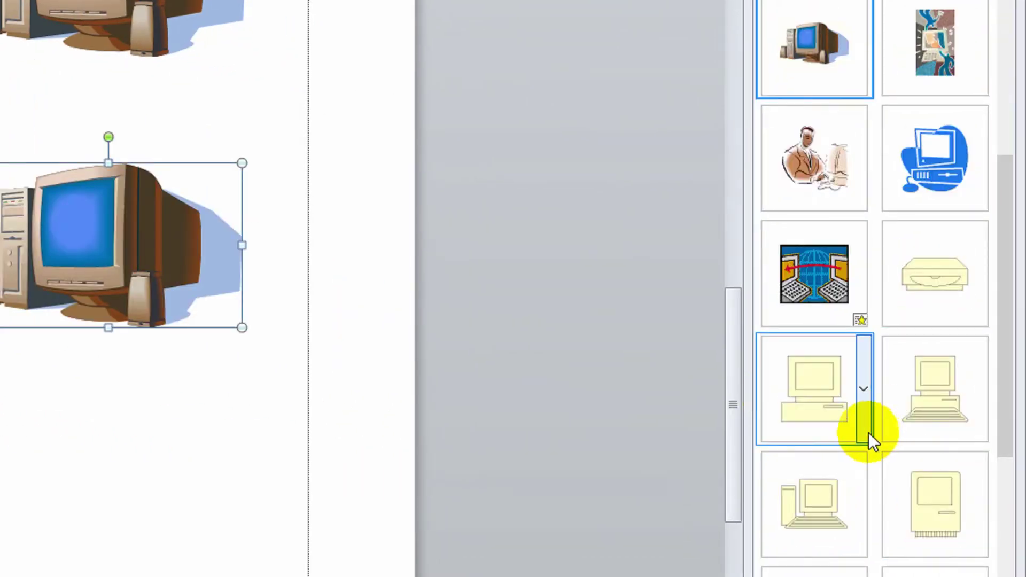
click(910, 197)
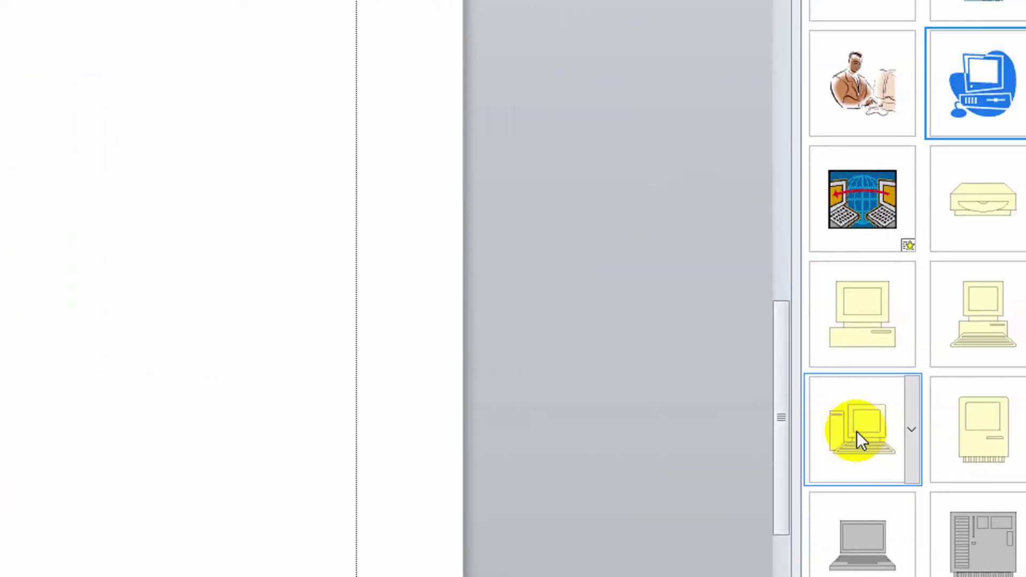
scroll(857, 431, down, 4)
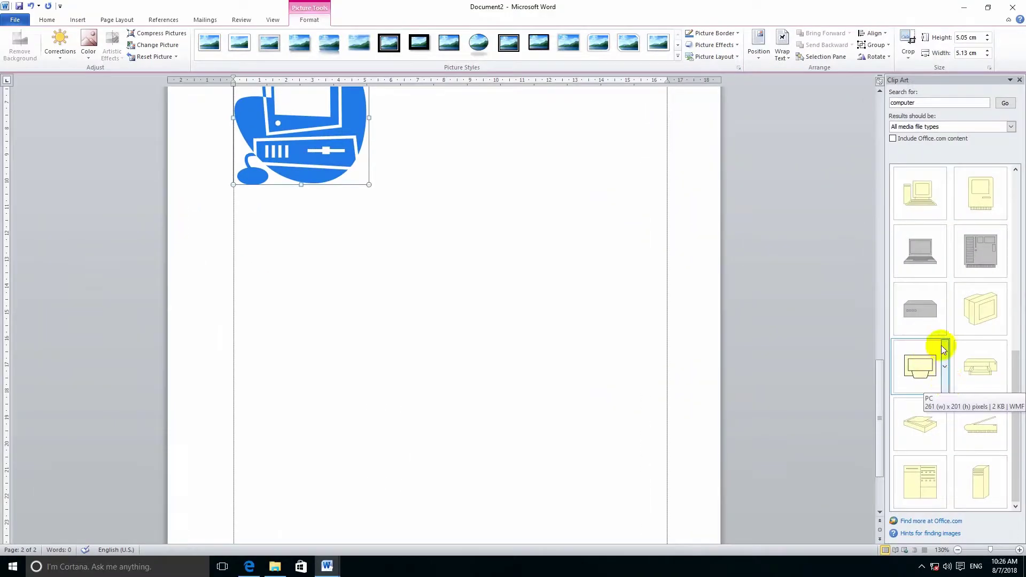
scroll(956, 305, up, 5)
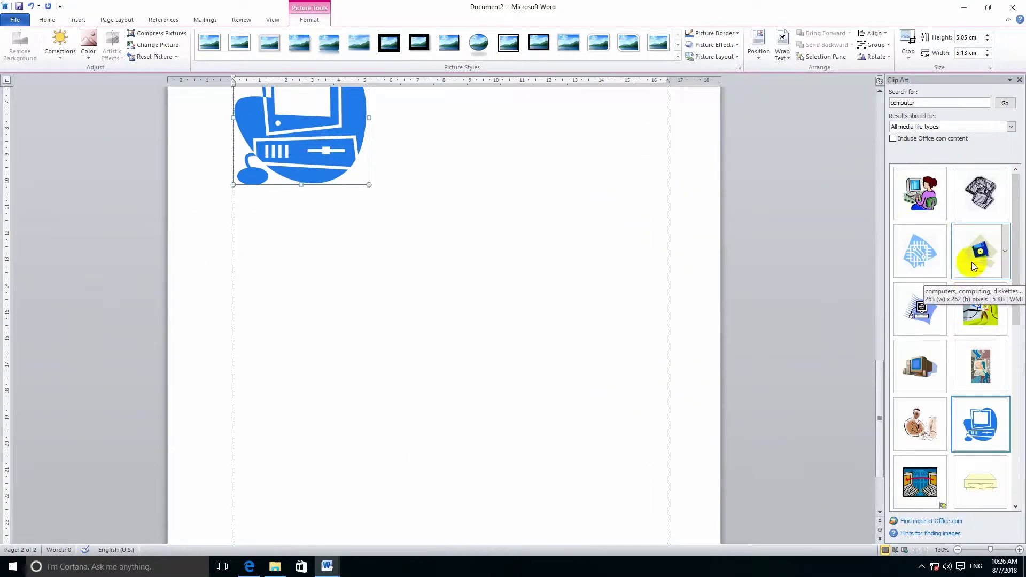
click(985, 260)
click(980, 197)
- Insert more computer clips, including the blue computer and blue circuit board
click(945, 251)
click(944, 320)
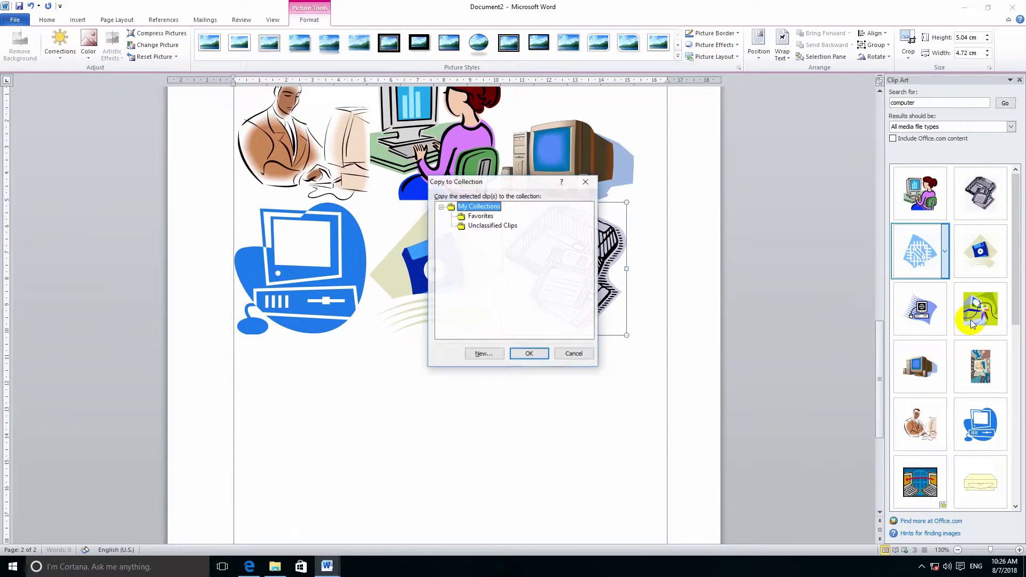
click(574, 354)
click(920, 309)
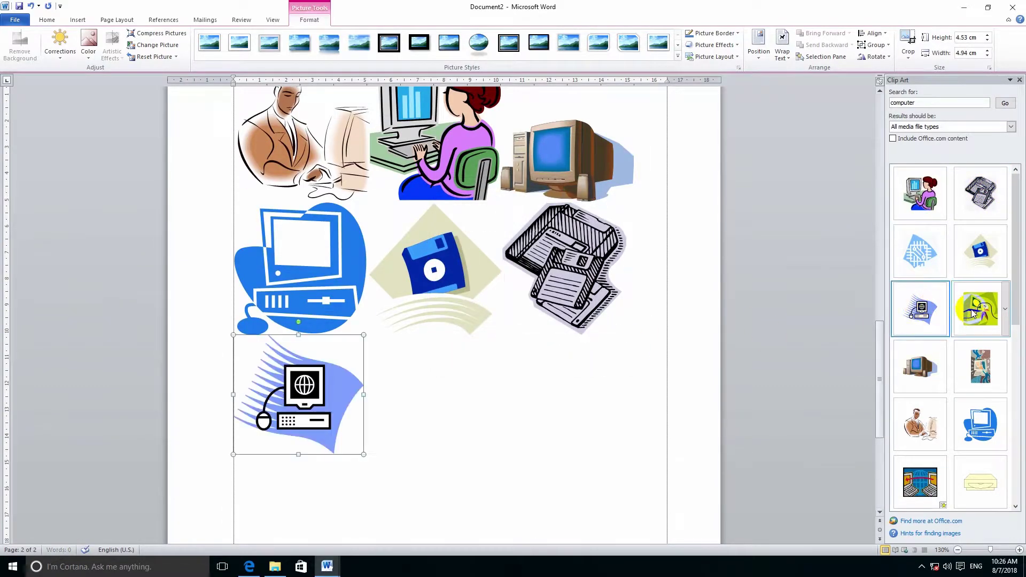
click(980, 308)
click(920, 367)
click(980, 366)
click(919, 424)
click(979, 424)
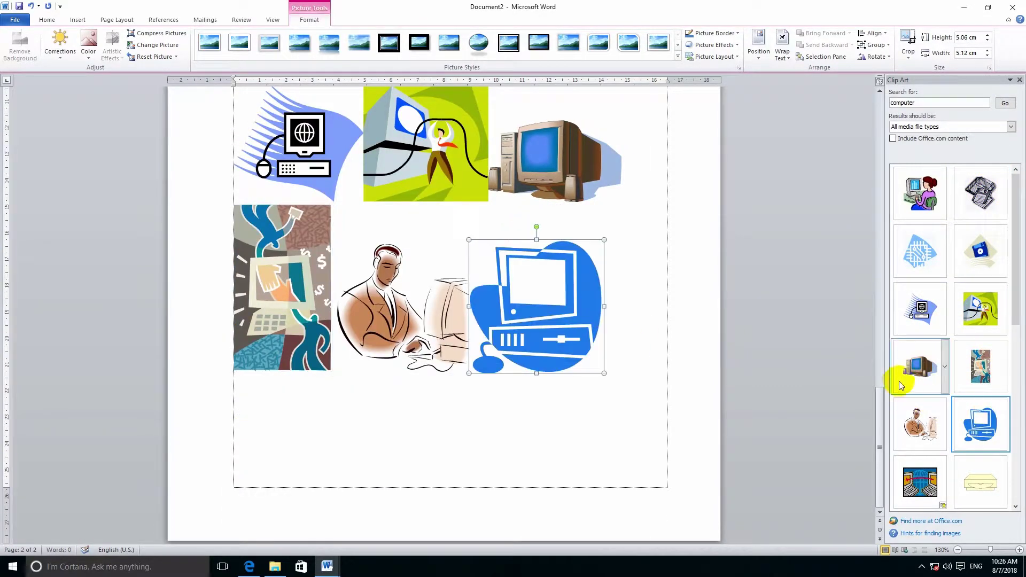
click(920, 239)
scroll(591, 256, up, 3)
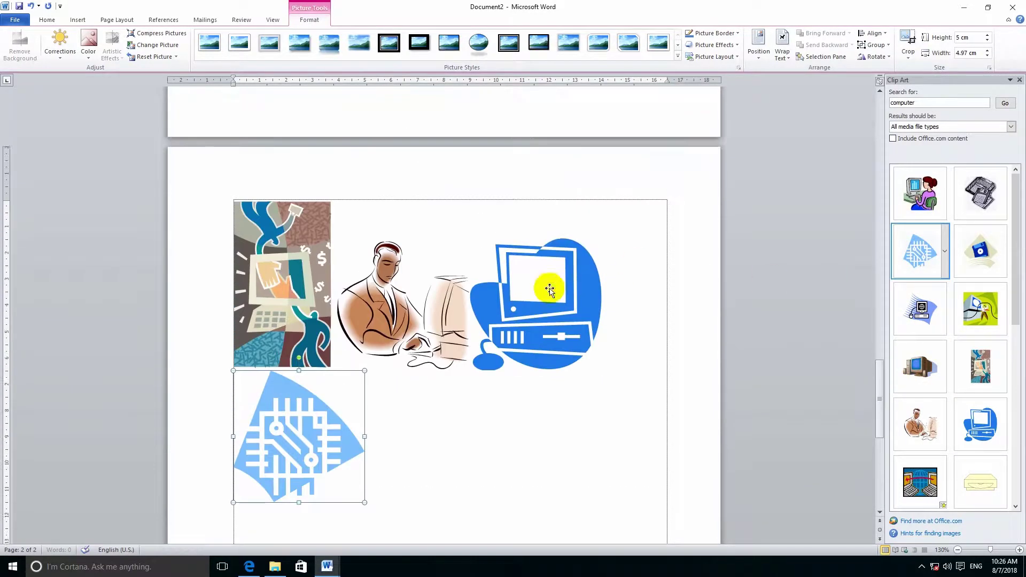
scroll(545, 287, up, 5)
scroll(550, 286, up, 5)
scroll(550, 289, up, 5)
scroll(550, 289, up, 5)
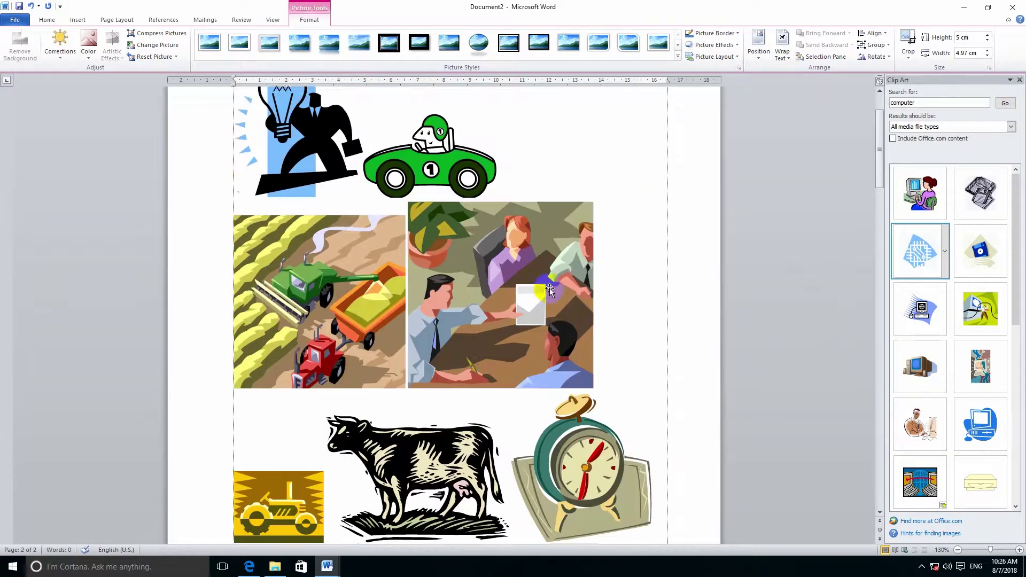
scroll(549, 289, up, 5)
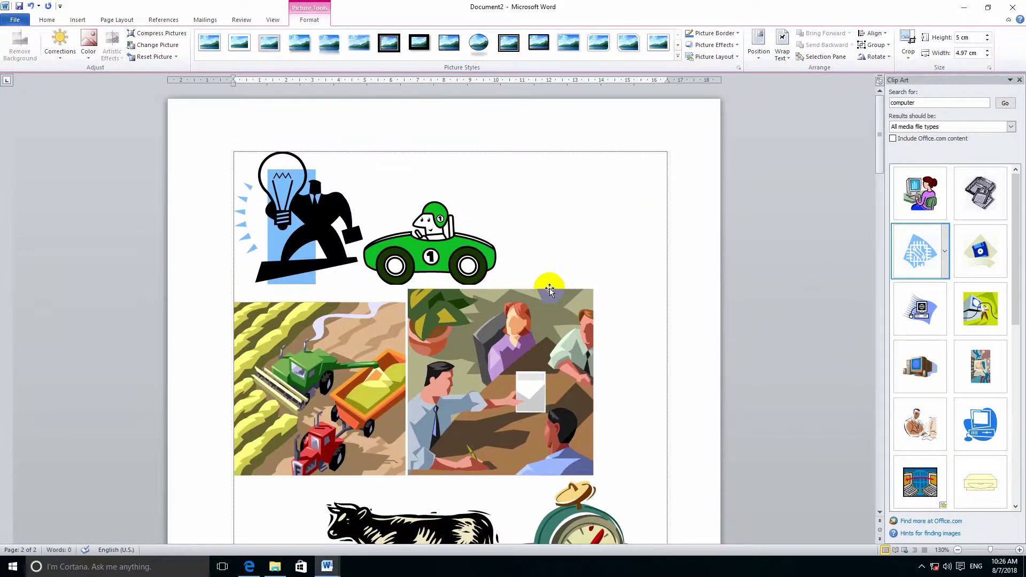
- Shrink the meeting picture to about 5.4 cm, float it in front of text and move it
click(507, 295)
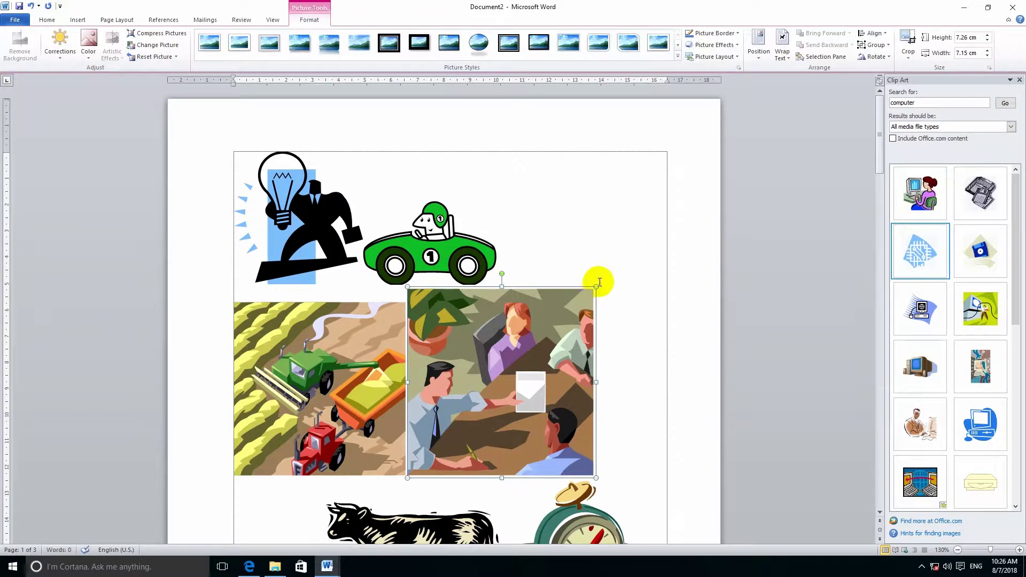
drag(591, 290, 547, 323)
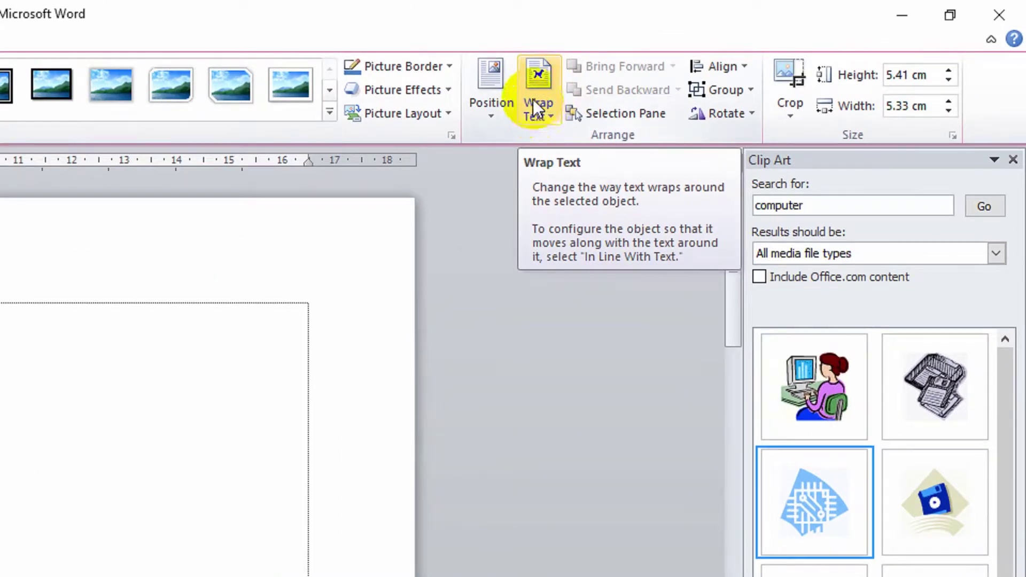
click(534, 98)
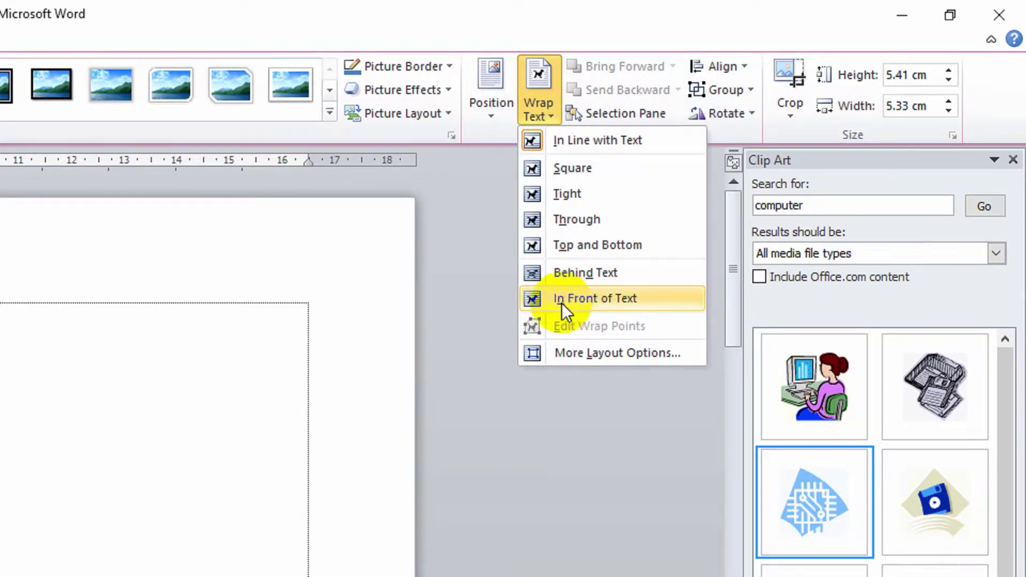
click(562, 303)
mouse_move(217, 446)
mouse_down()
mouse_move(412, 266)
mouse_move(450, 139)
mouse_move(481, 183)
mouse_move(432, 176)
mouse_up()
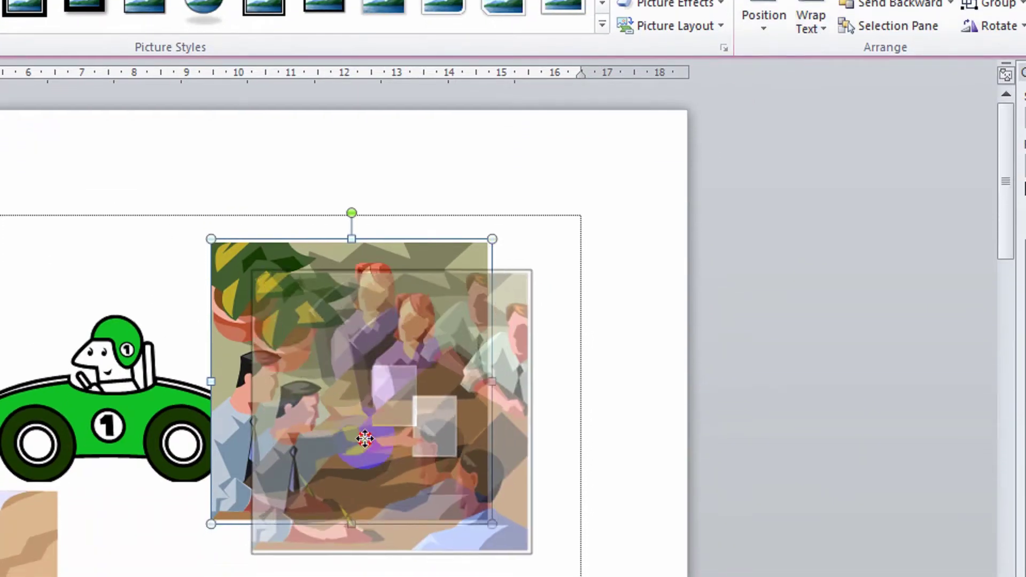
drag(325, 420, 370, 463)
- Float the race car in front of text and position it beside the meeting picture
click(132, 429)
drag(284, 407, 264, 290)
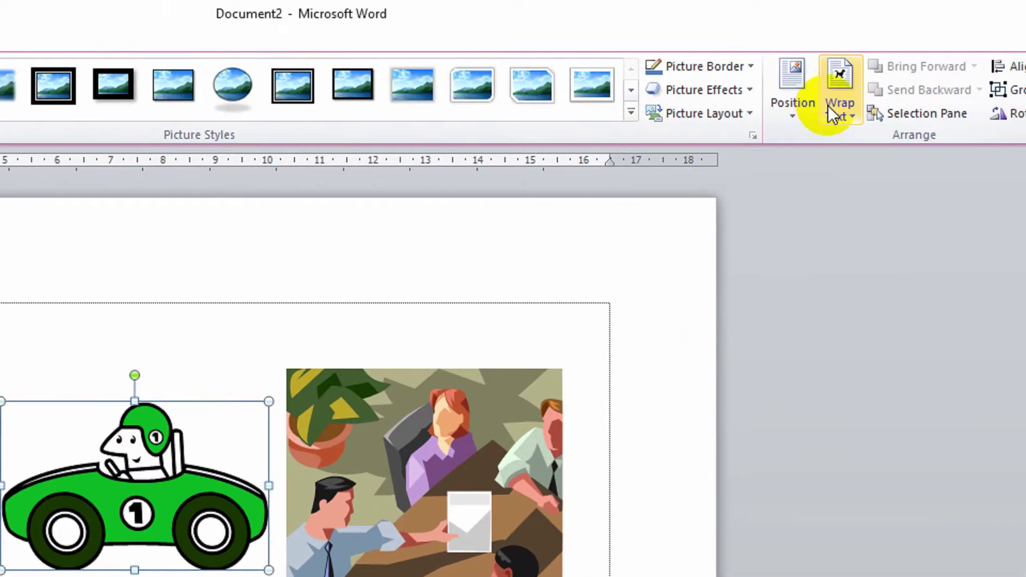
click(813, 104)
click(833, 299)
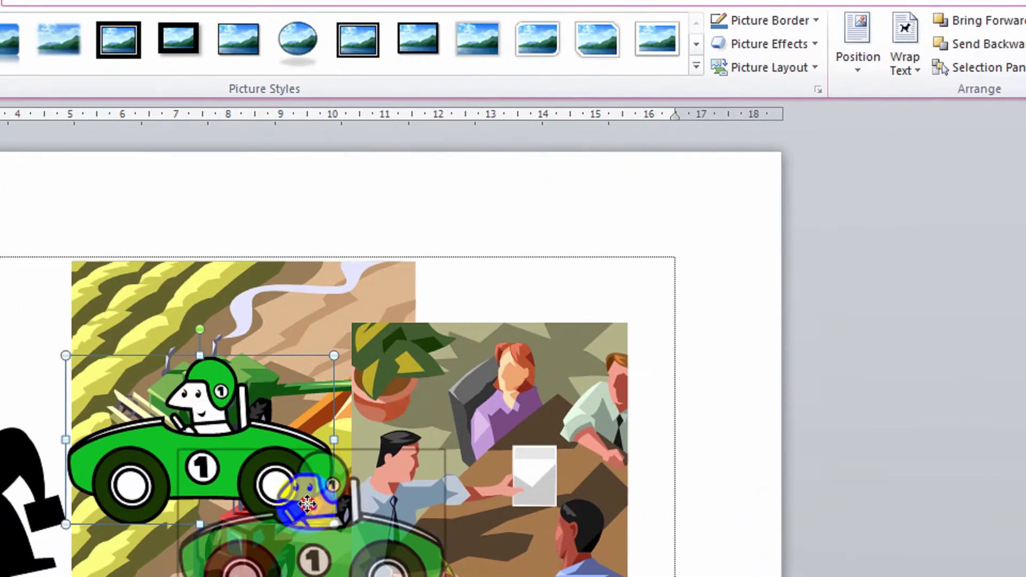
drag(206, 412, 552, 401)
drag(481, 320, 590, 245)
drag(571, 471, 599, 572)
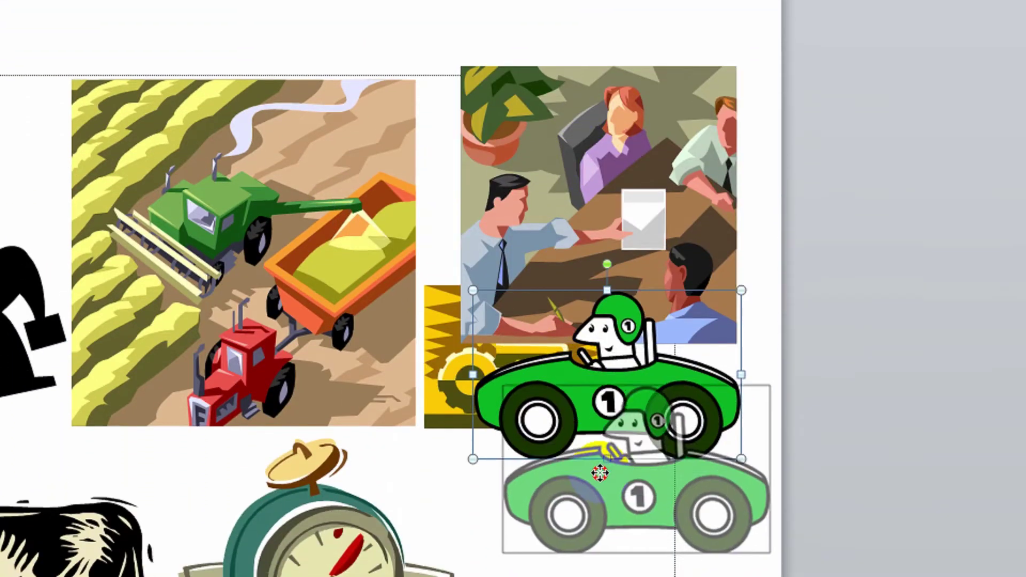
drag(600, 432, 570, 430)
- Float the harvester in front of text, reposition it, and close the Clip Art pane
click(339, 270)
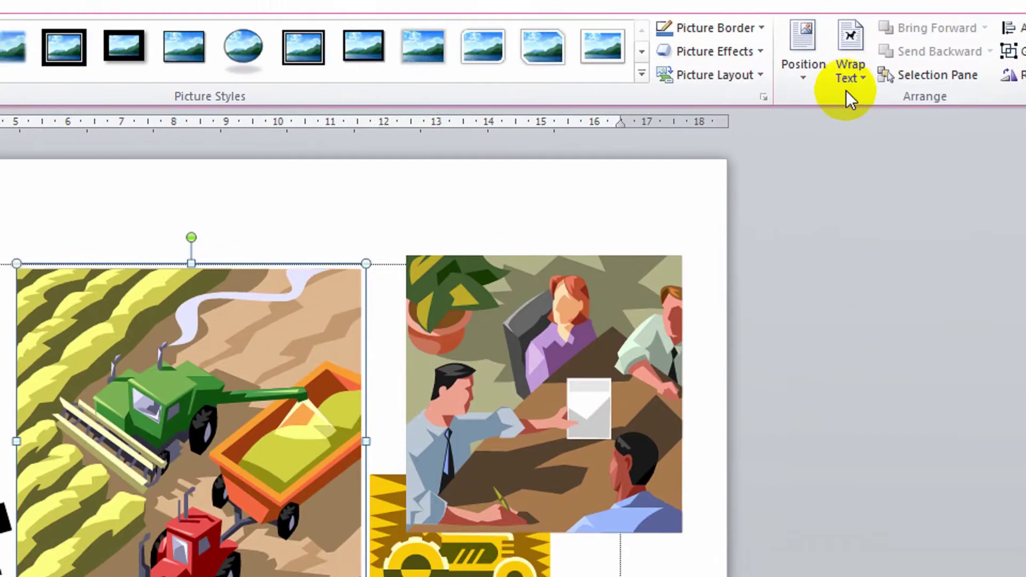
click(759, 108)
click(812, 303)
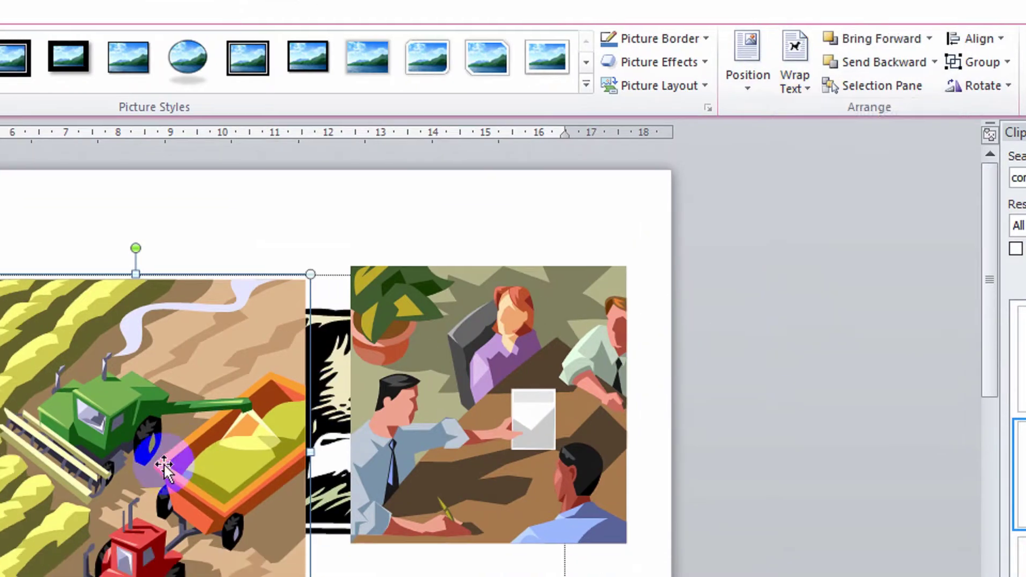
mouse_move(165, 469)
mouse_down()
mouse_move(84, 525)
mouse_move(300, 285)
mouse_up()
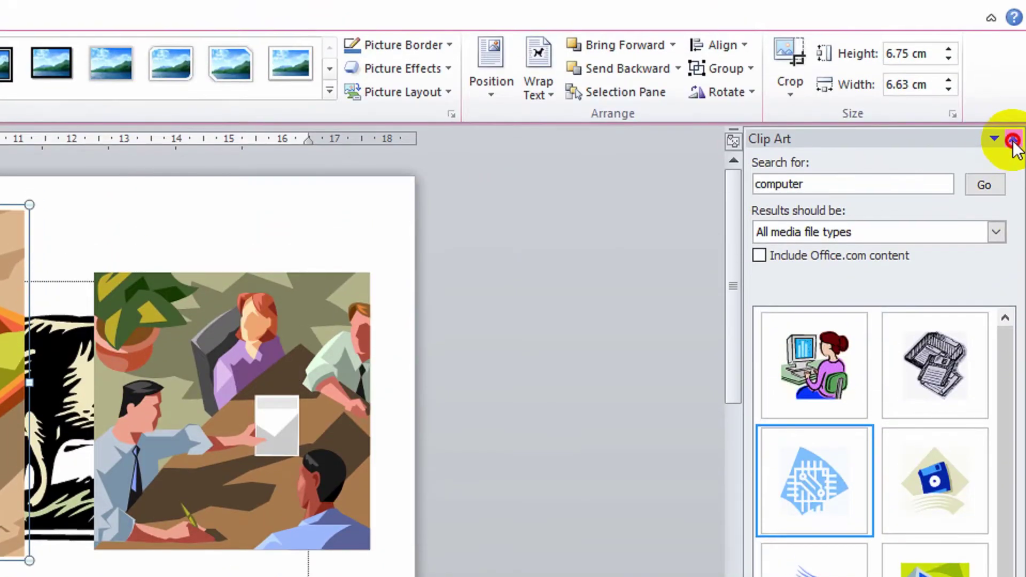
click(1010, 137)
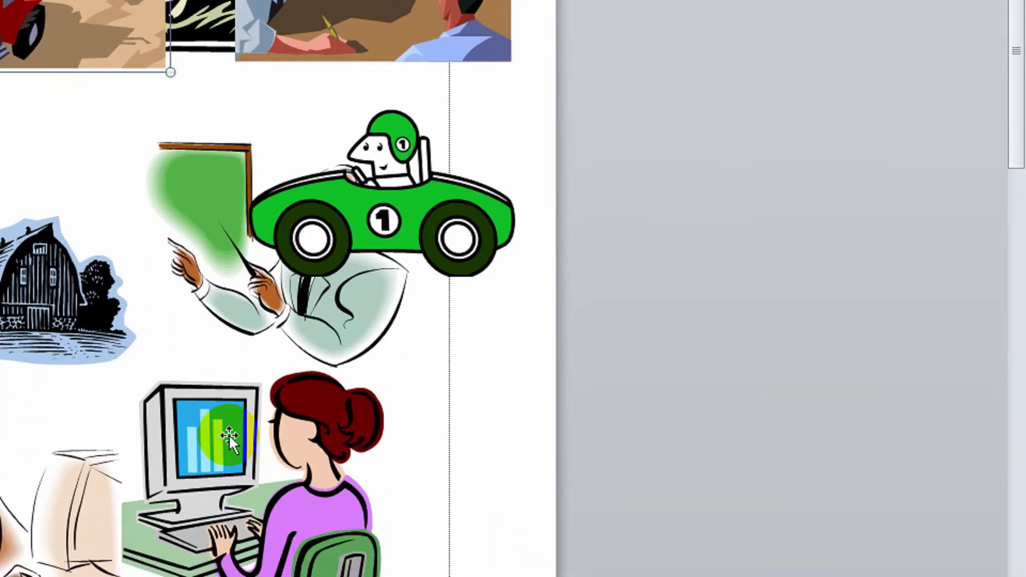
- Delete all the clip art and draw a rounded rectangle near the top of the page
key(ctrl+a)
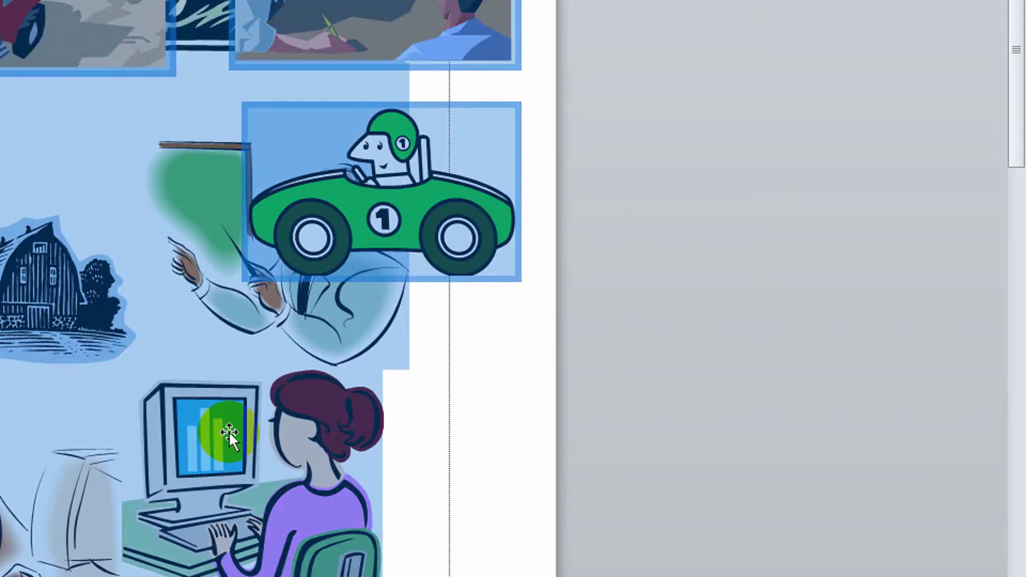
key(Delete)
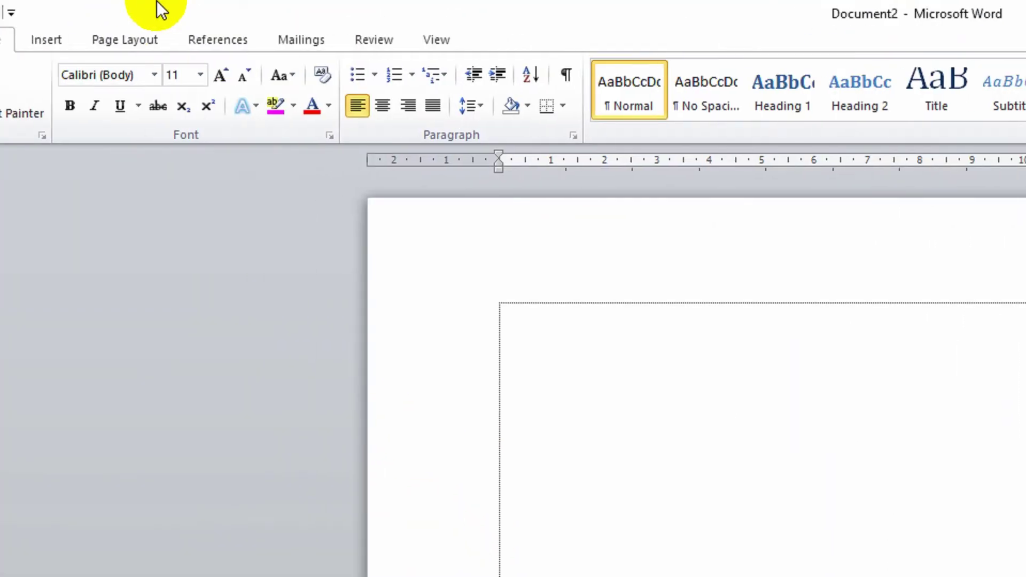
click(155, 40)
click(315, 102)
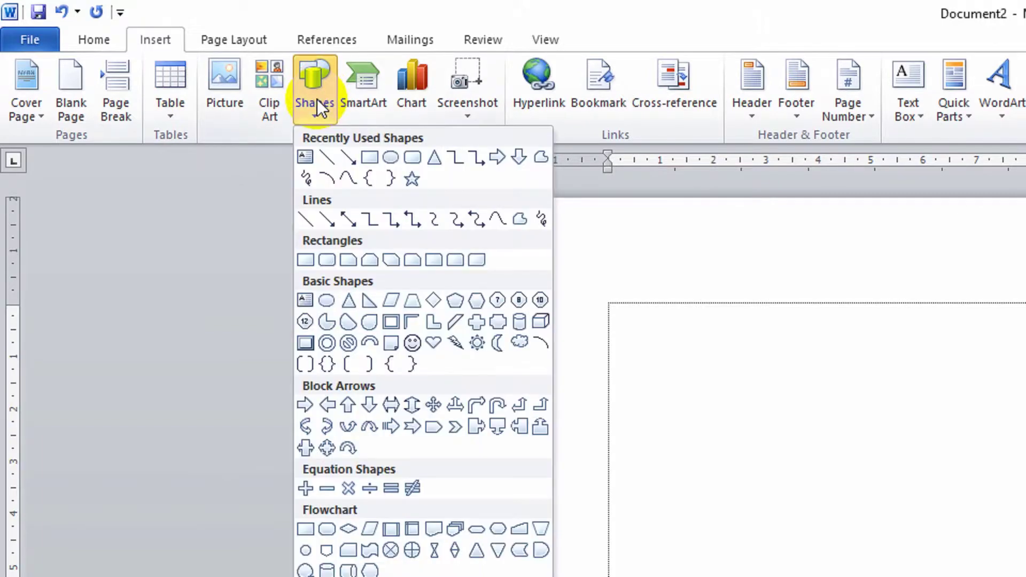
click(326, 262)
drag(469, 289, 810, 393)
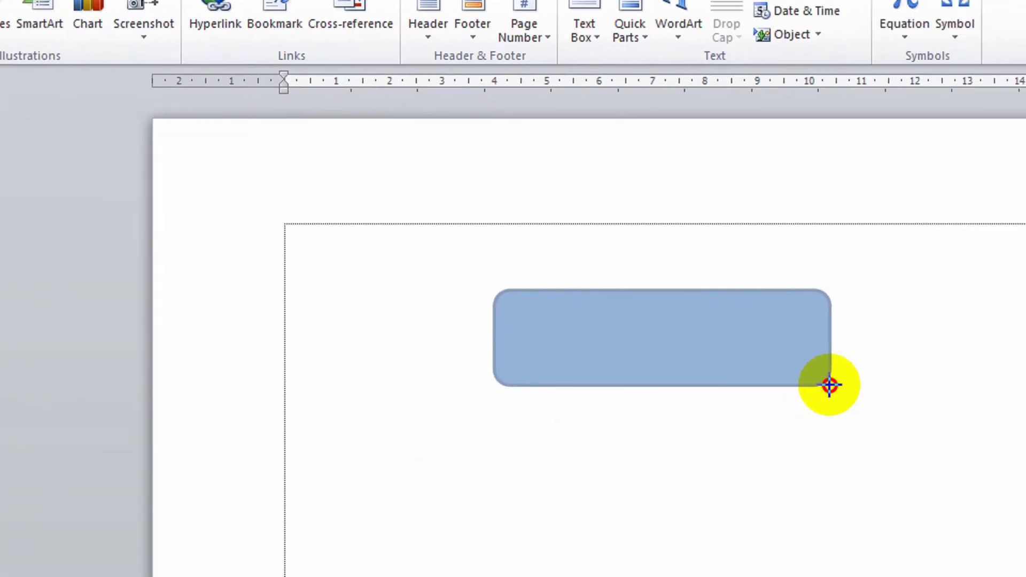
- Add centred 'Download' text to the rectangle in red 24-pt Times New Roman
right_click(598, 329)
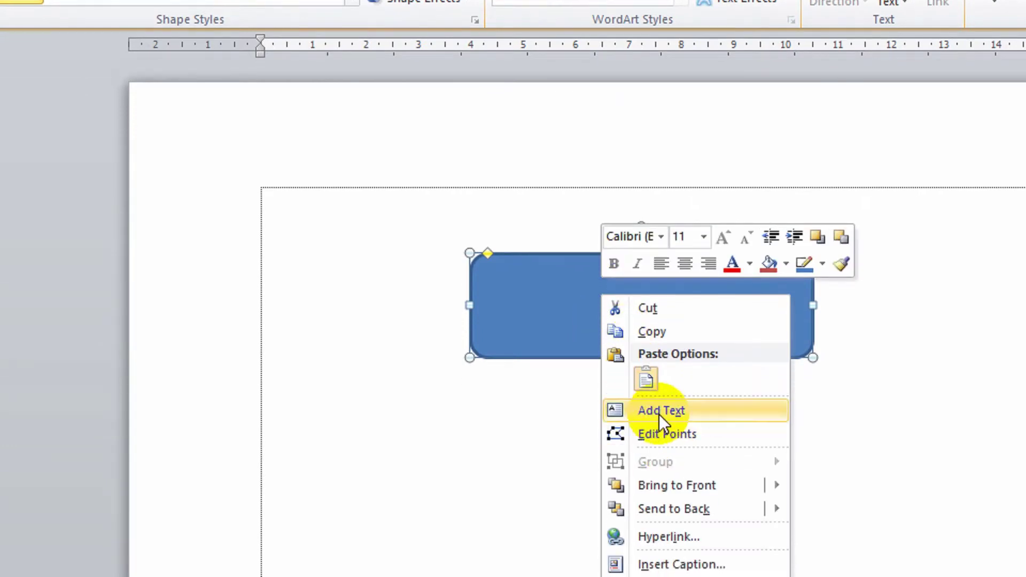
click(659, 414)
key(BackSpace)
click(811, 302)
text(Download)
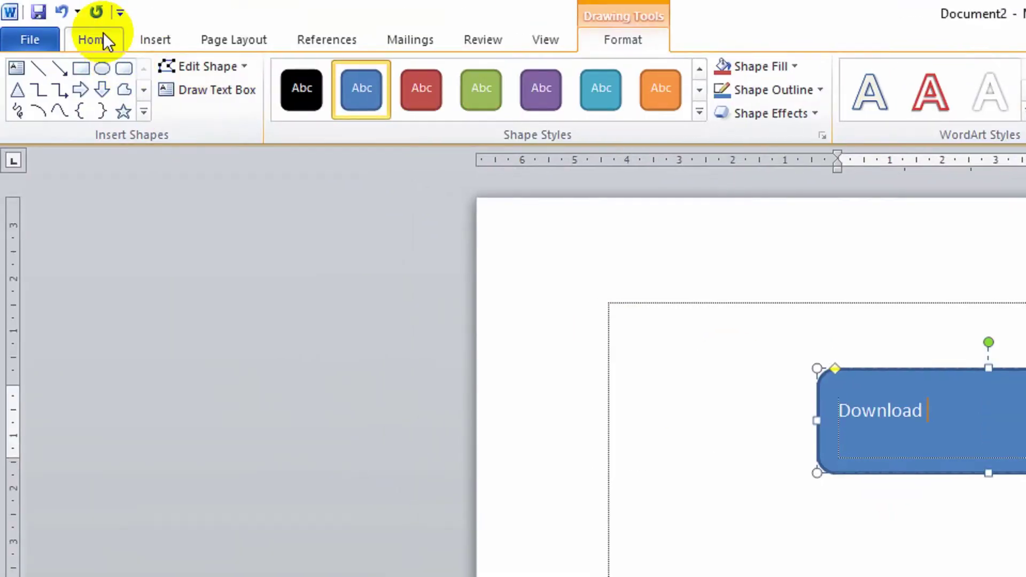
click(99, 40)
click(492, 106)
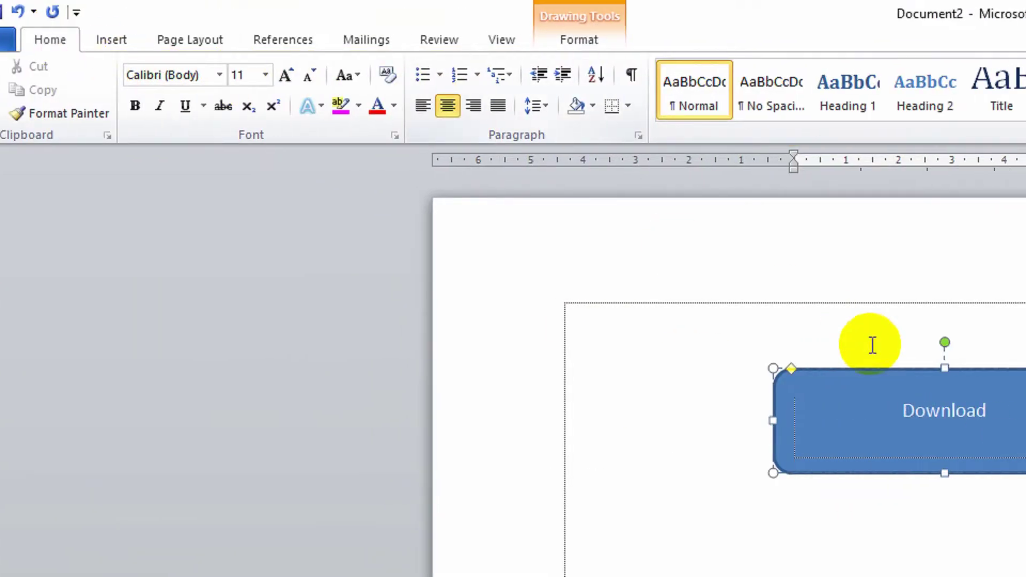
double_click(1023, 418)
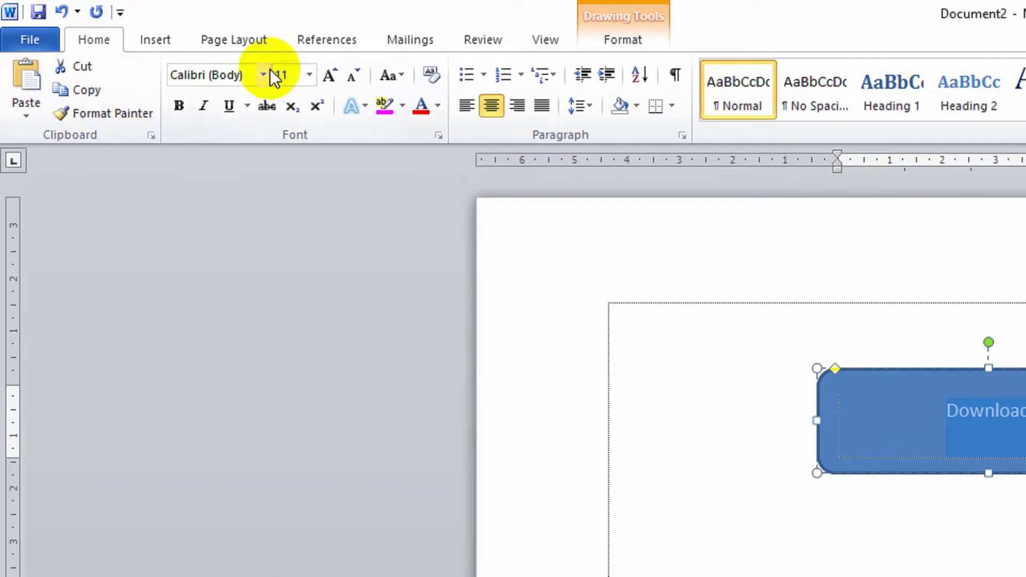
click(264, 75)
click(284, 309)
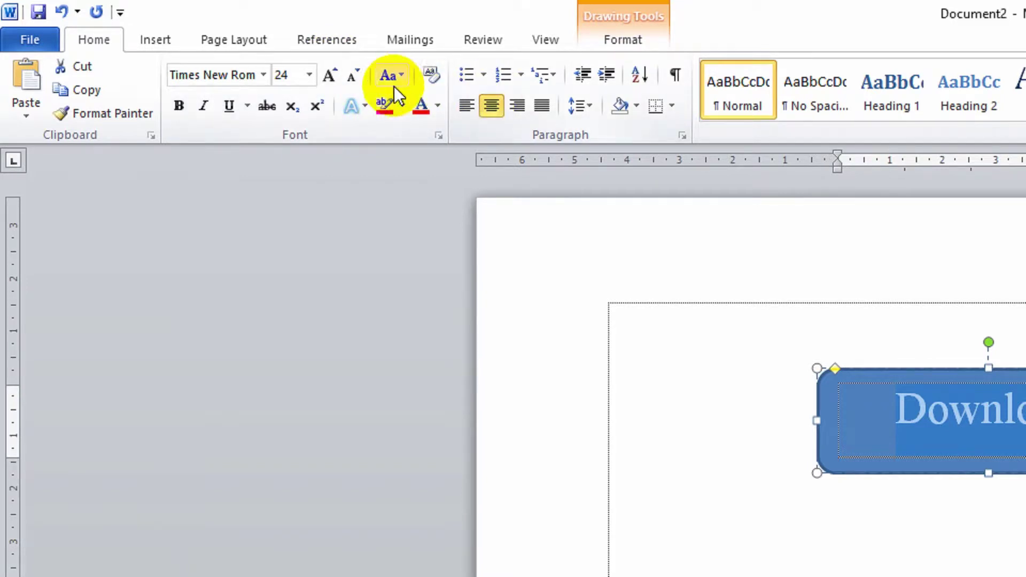
click(410, 109)
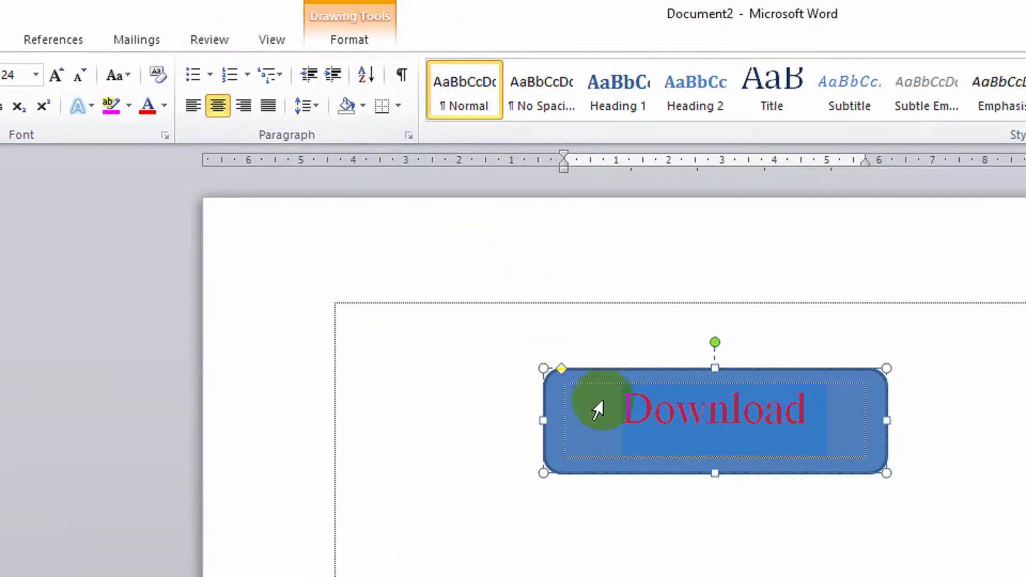
- Fill the button light blue, add an outer shadow and remove its outline
click(585, 370)
click(348, 32)
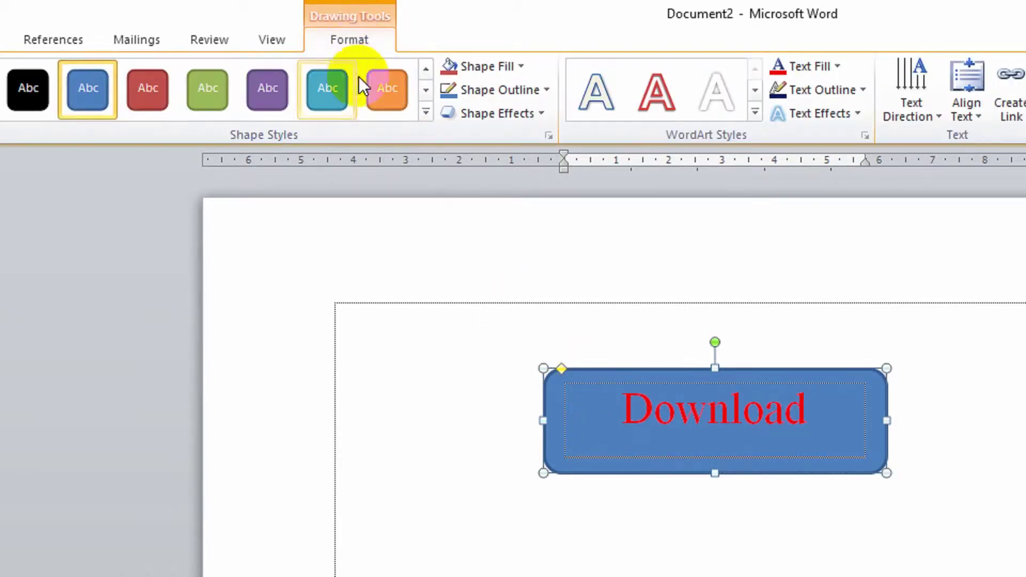
click(473, 69)
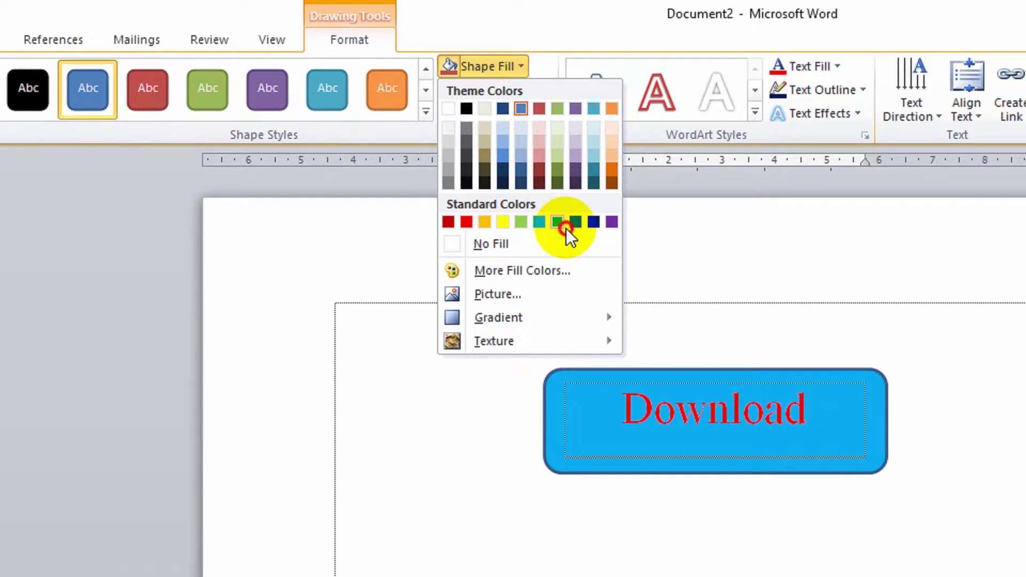
click(564, 227)
click(496, 115)
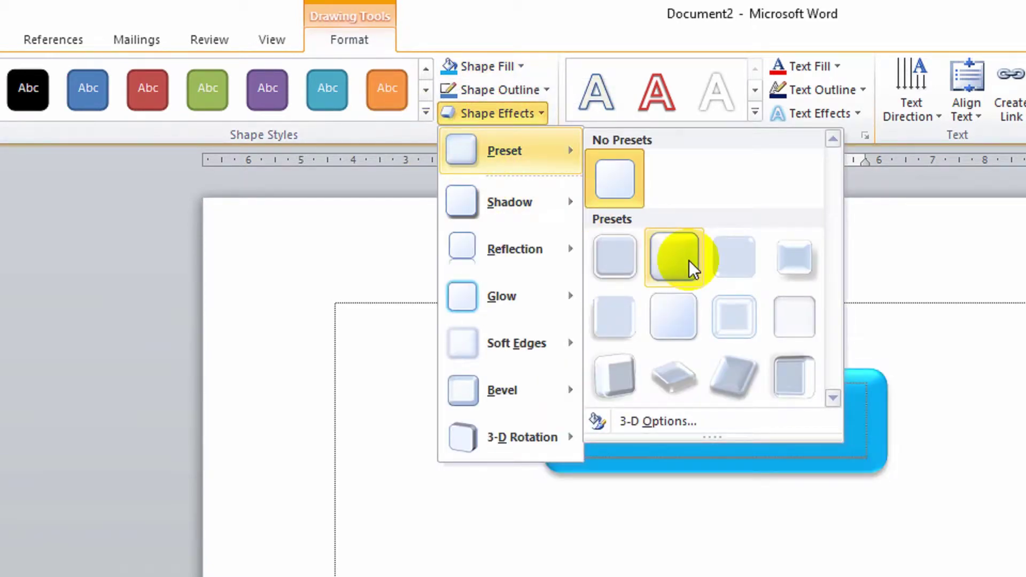
mouse_move(508, 202)
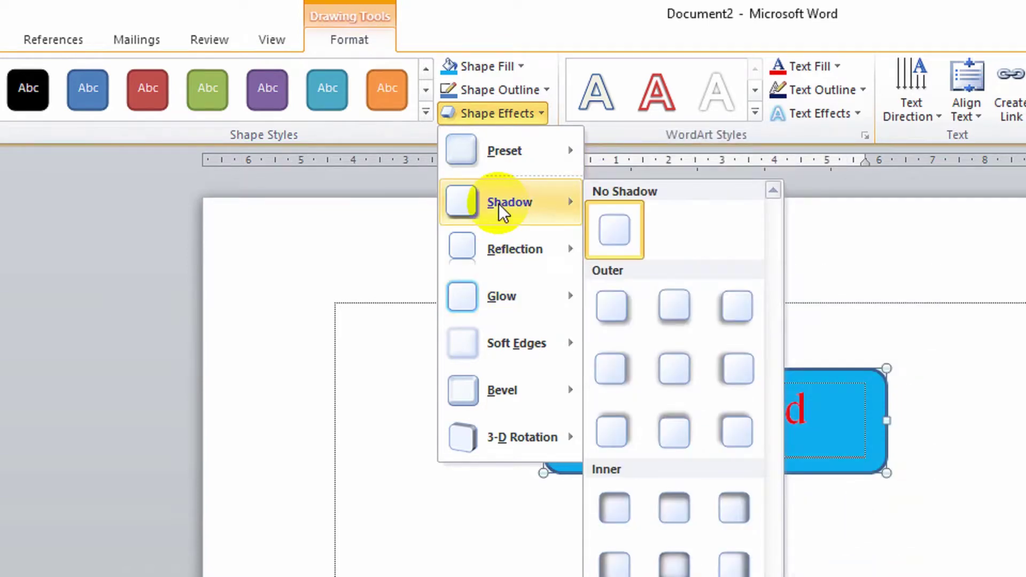
click(678, 319)
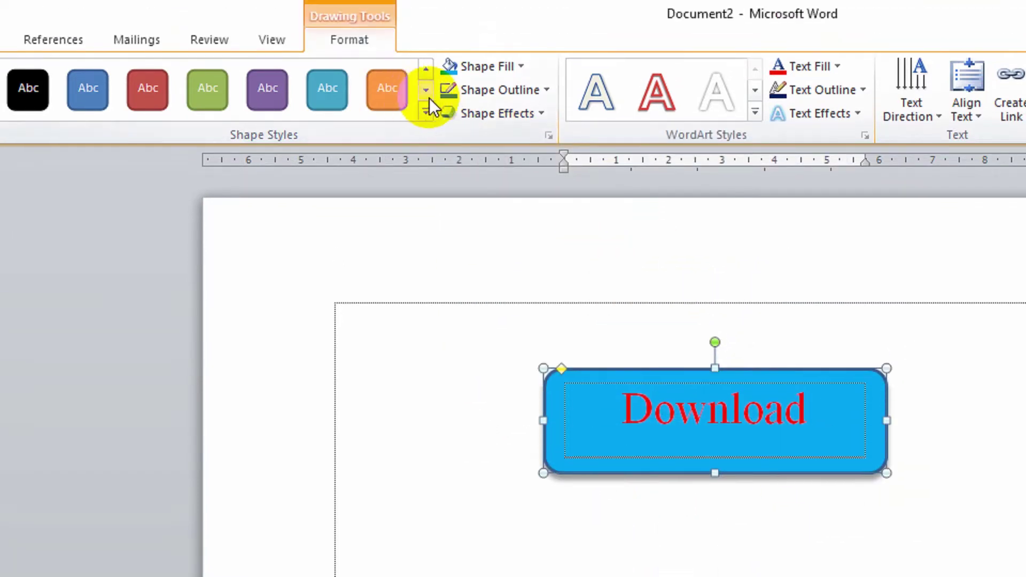
click(463, 89)
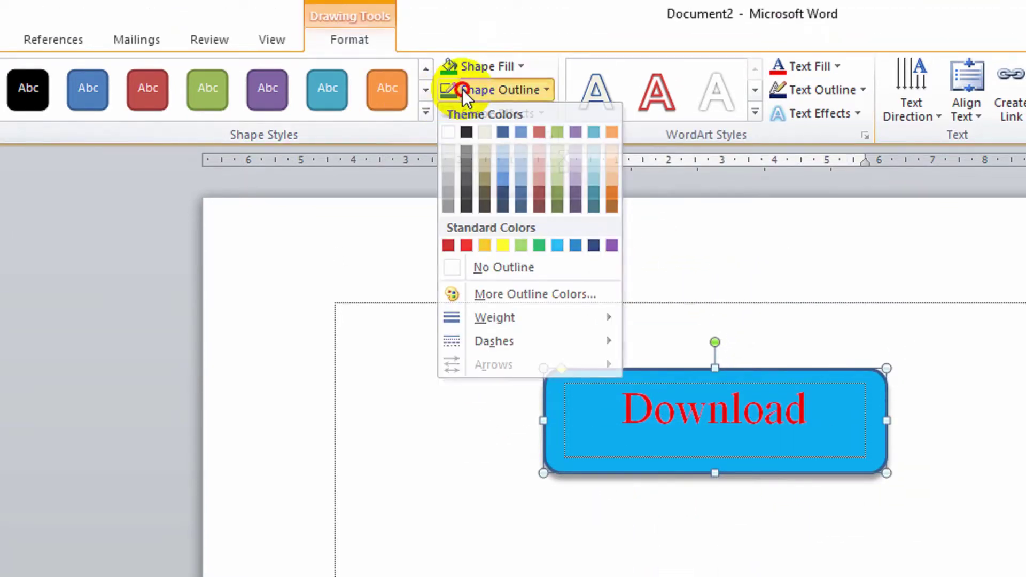
click(463, 89)
click(487, 271)
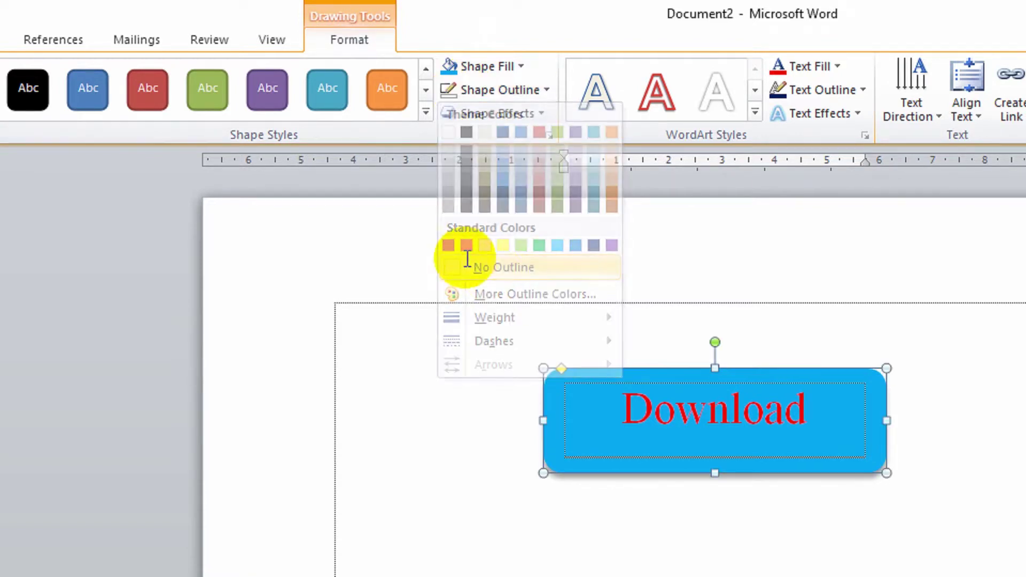
- Make the Download text white and give the button a raised bevel
scroll(758, 481, down, 1)
scroll(751, 411, down, 1)
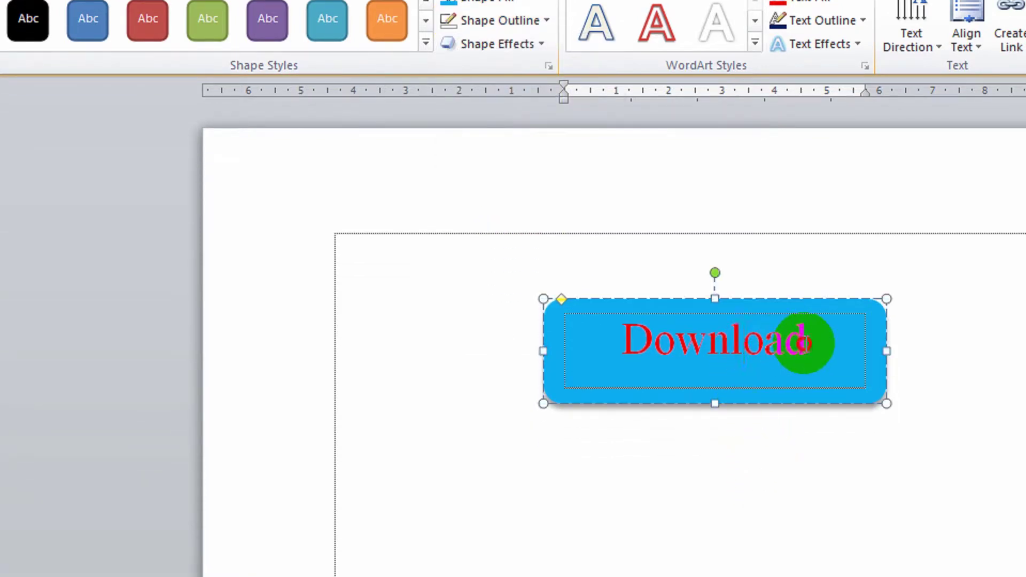
drag(804, 342, 531, 305)
click(107, 48)
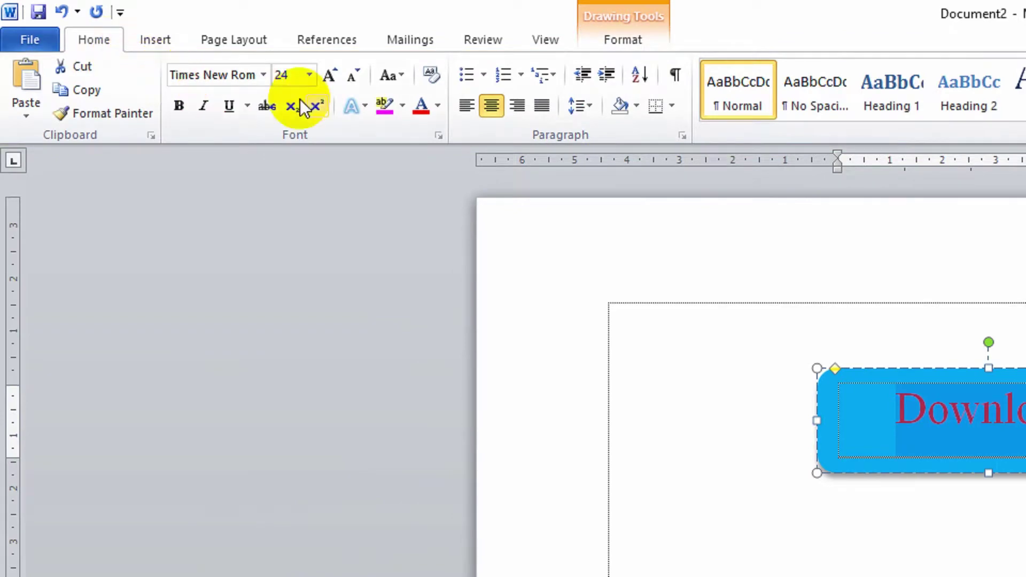
click(439, 105)
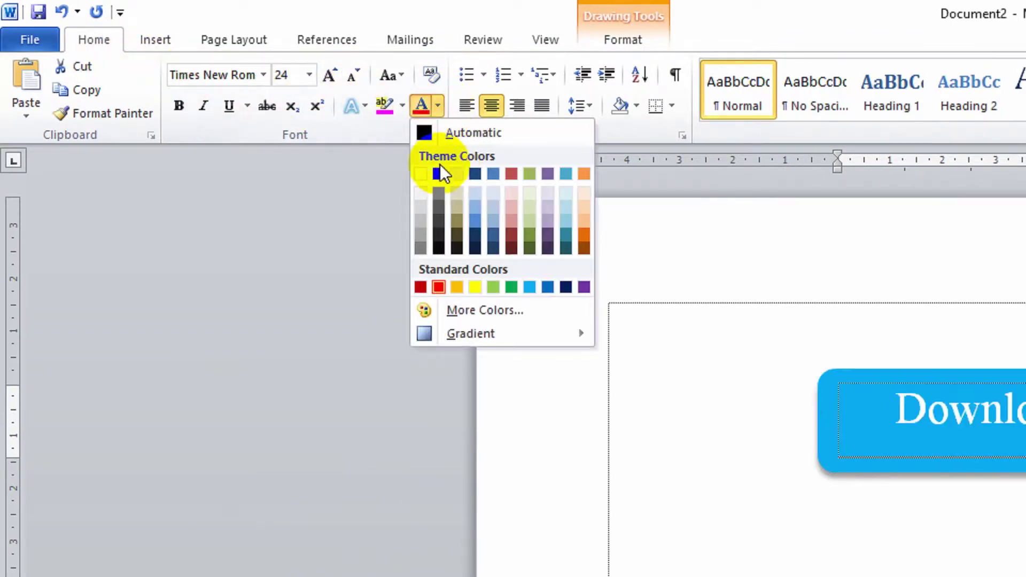
click(421, 172)
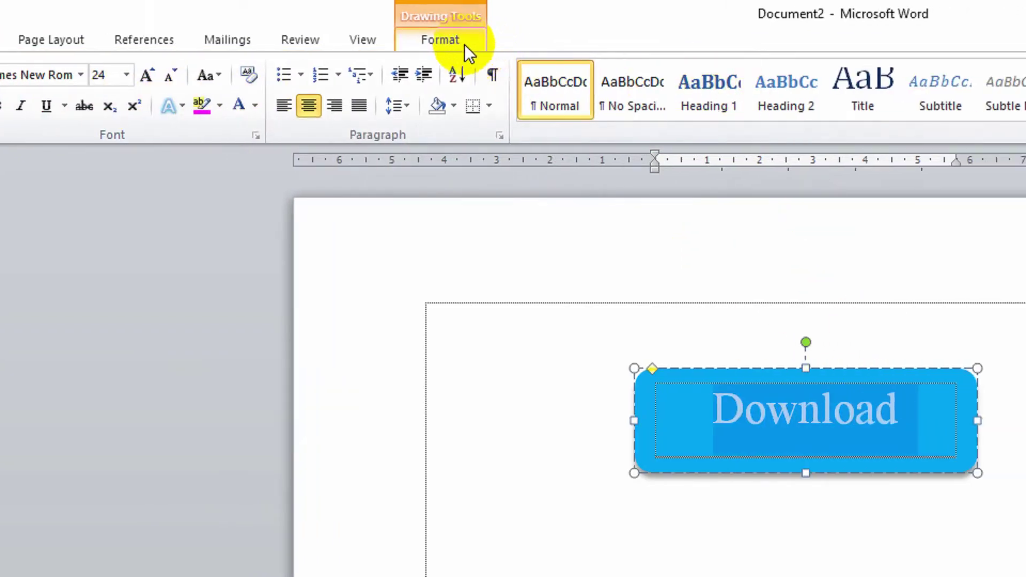
click(464, 44)
click(546, 115)
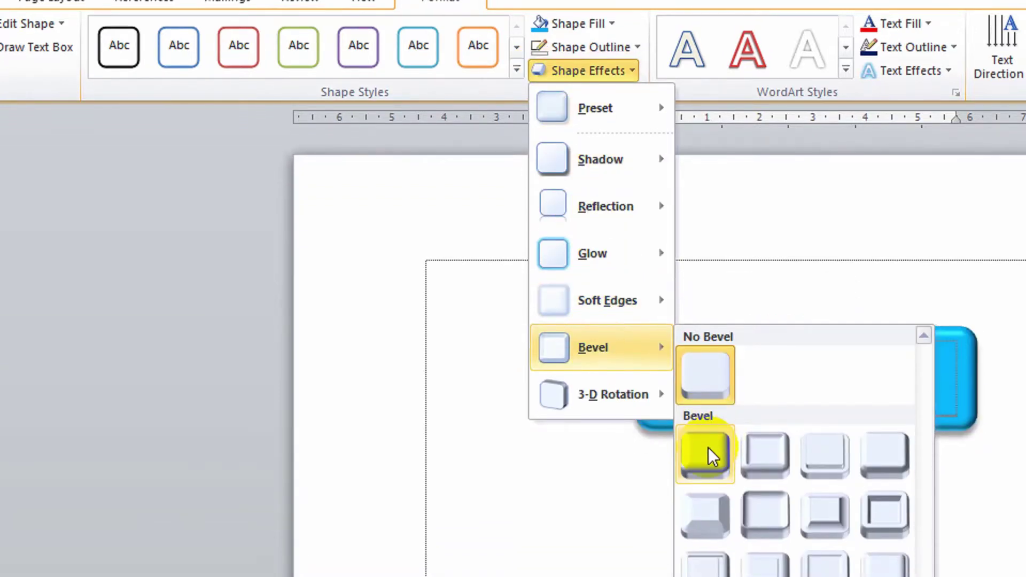
click(707, 434)
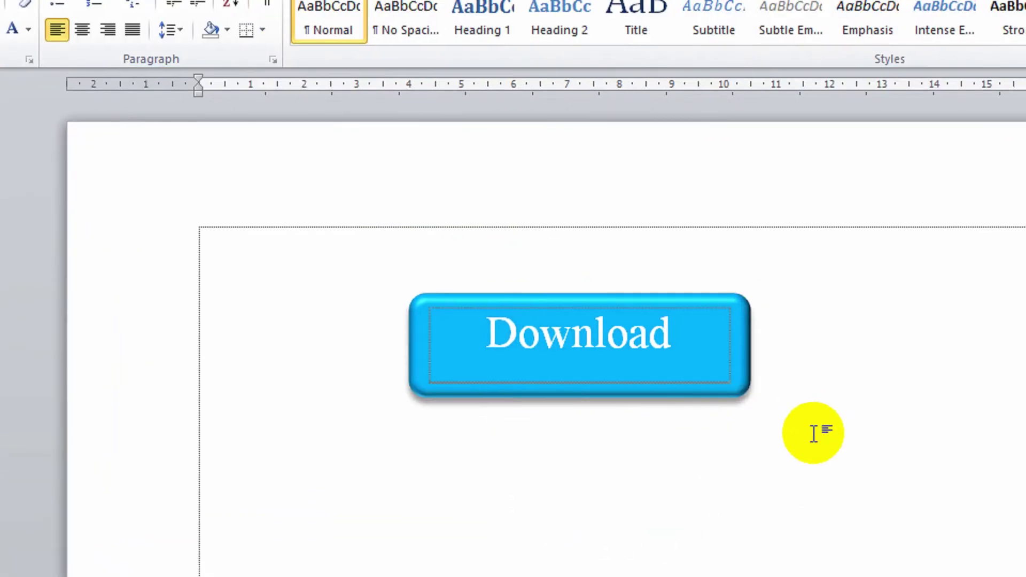
- Add a reflection beneath the Download button and try a glow effect
drag(680, 350, 425, 327)
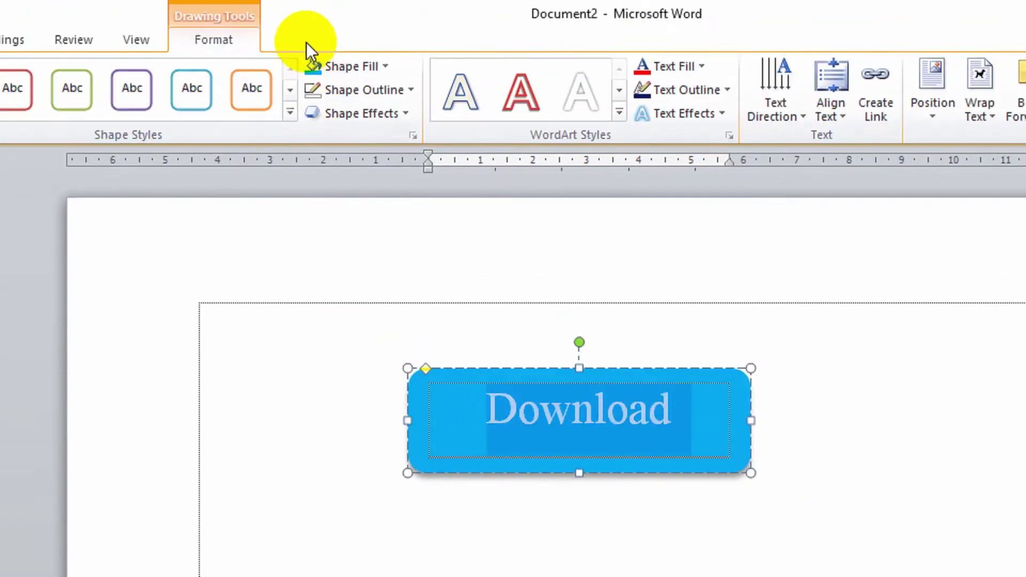
click(357, 114)
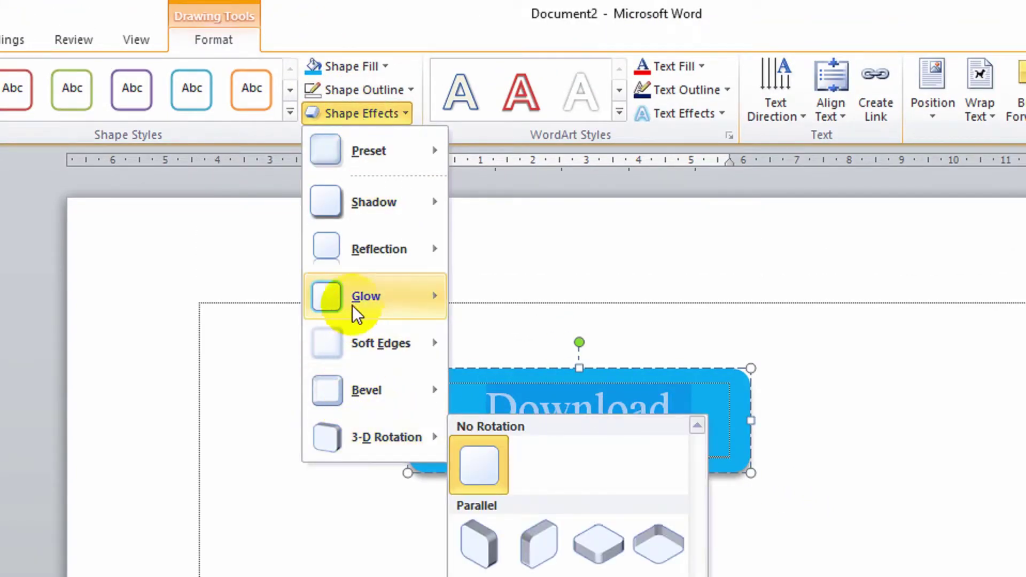
mouse_move(379, 227)
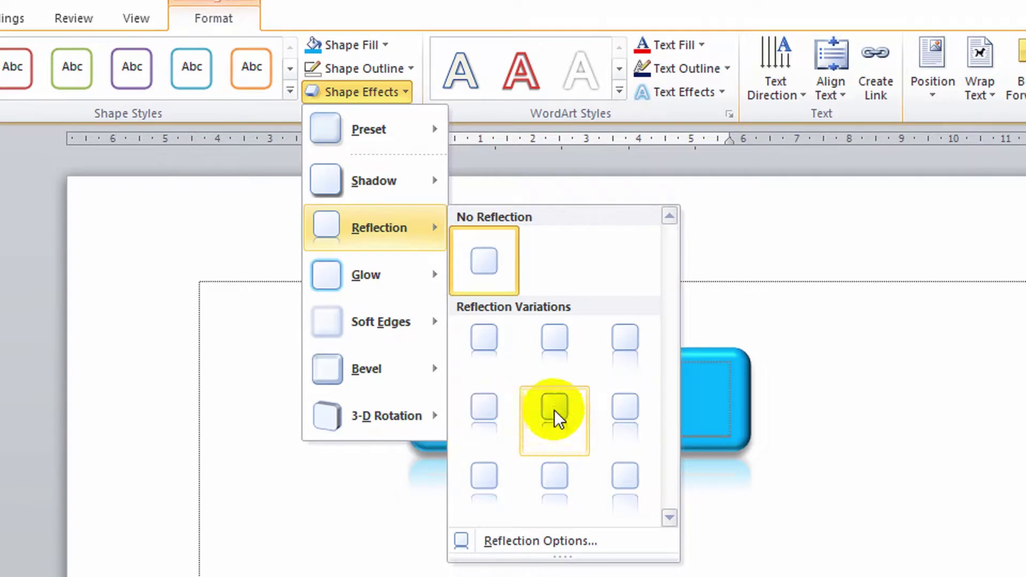
click(553, 409)
click(753, 434)
click(618, 293)
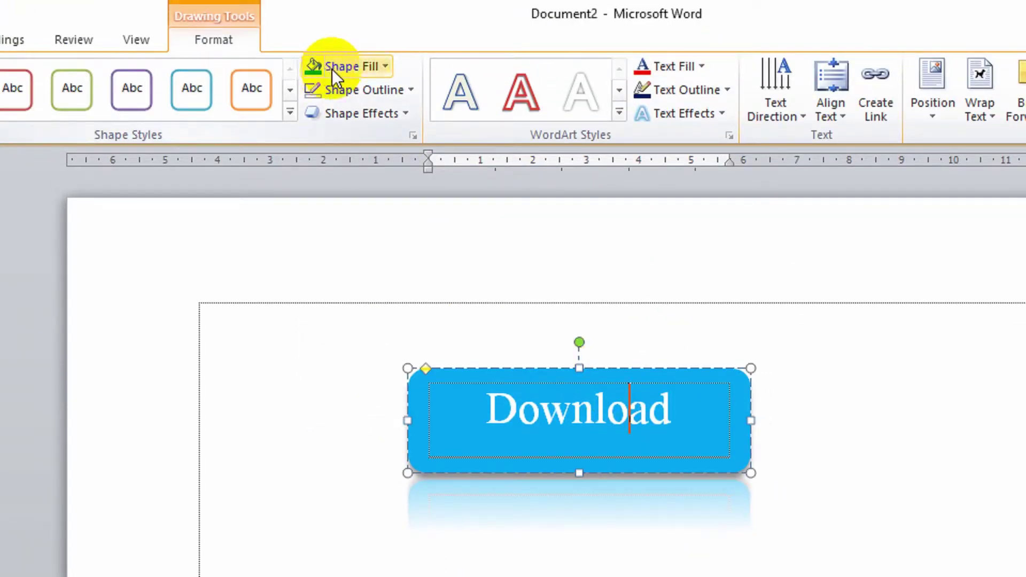
click(357, 111)
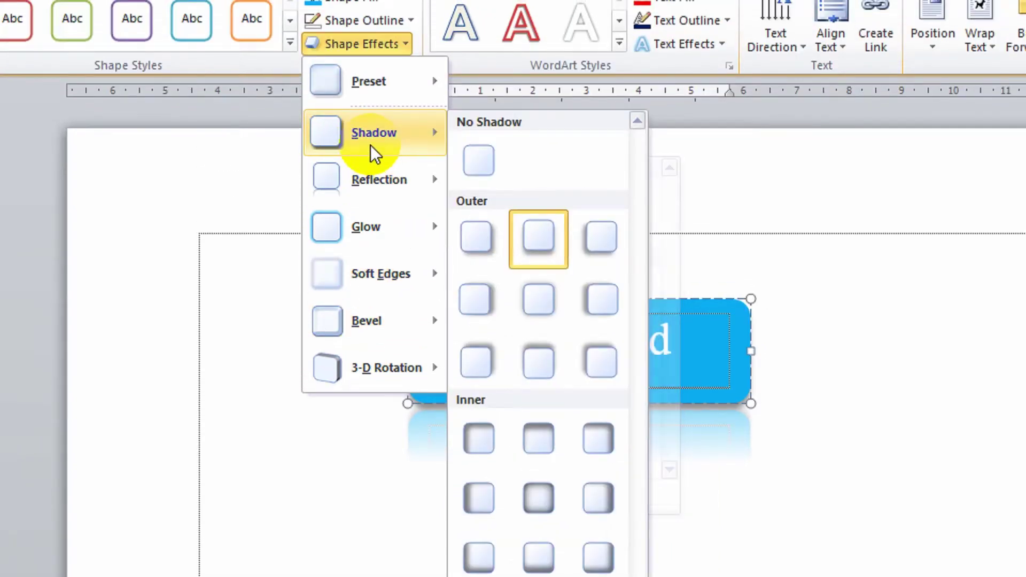
mouse_move(373, 226)
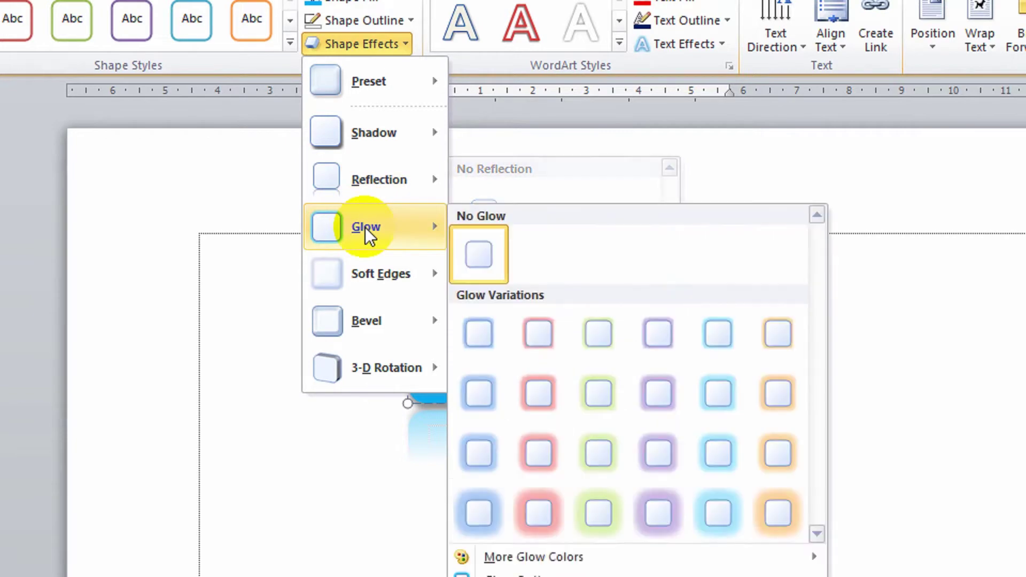
click(663, 381)
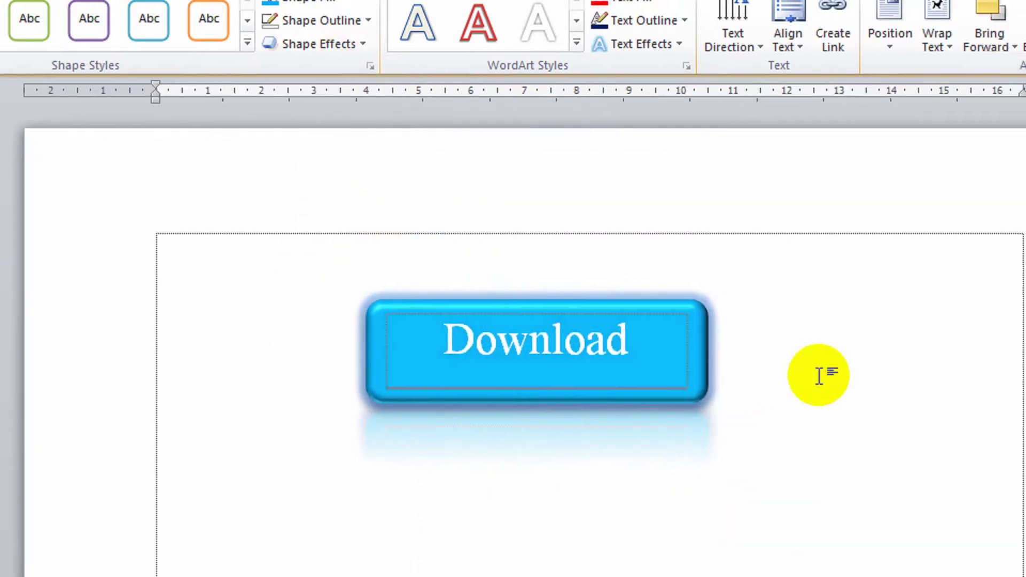
click(759, 429)
- Set the button to No Bevel and No Glow
click(626, 359)
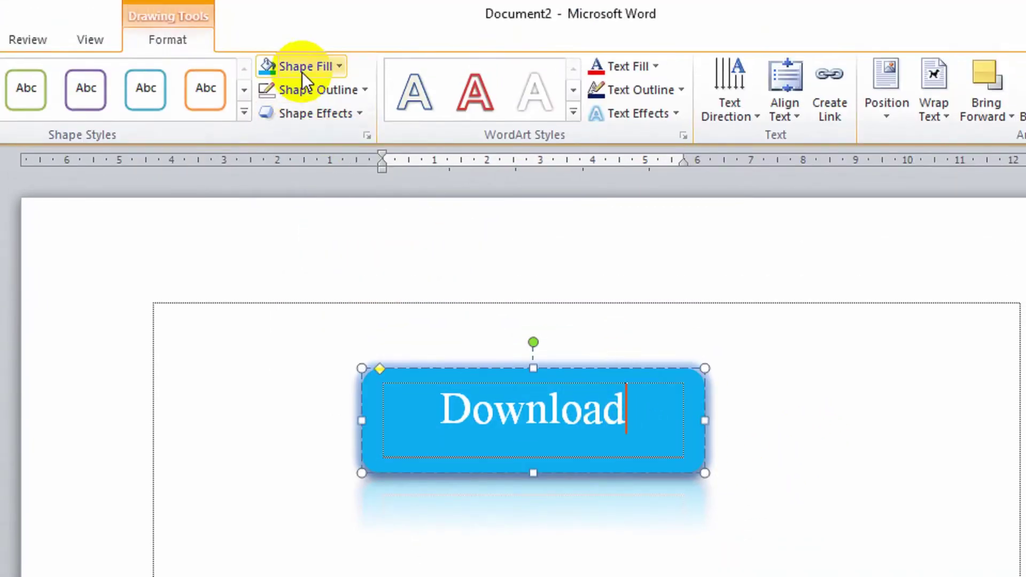
click(307, 113)
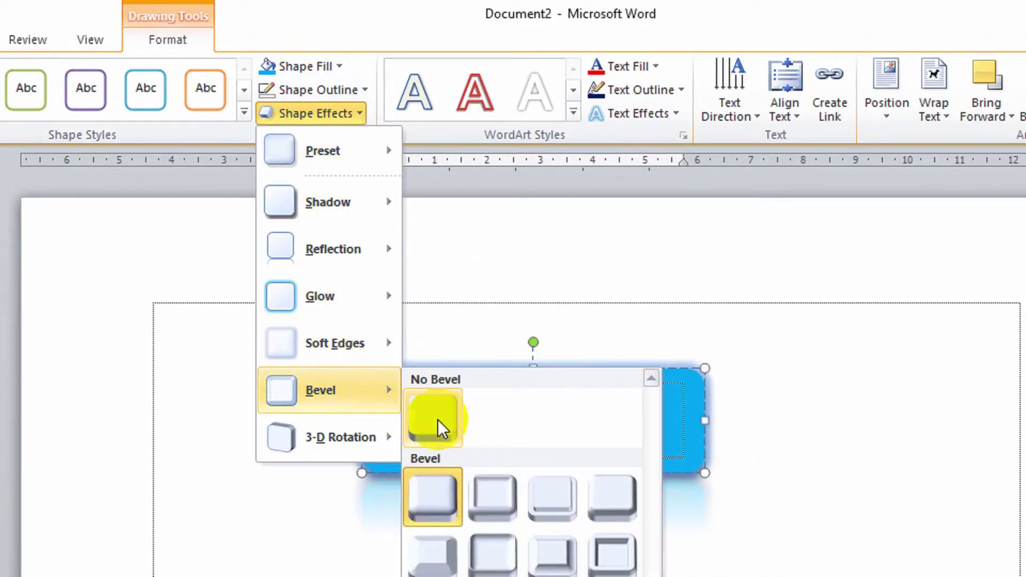
click(438, 419)
click(463, 529)
click(488, 460)
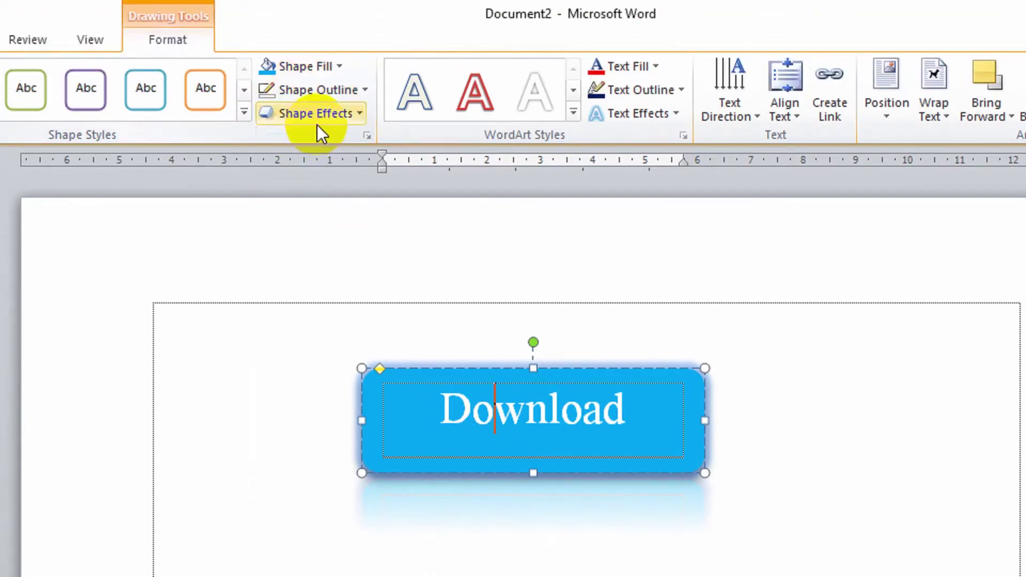
click(315, 115)
click(427, 322)
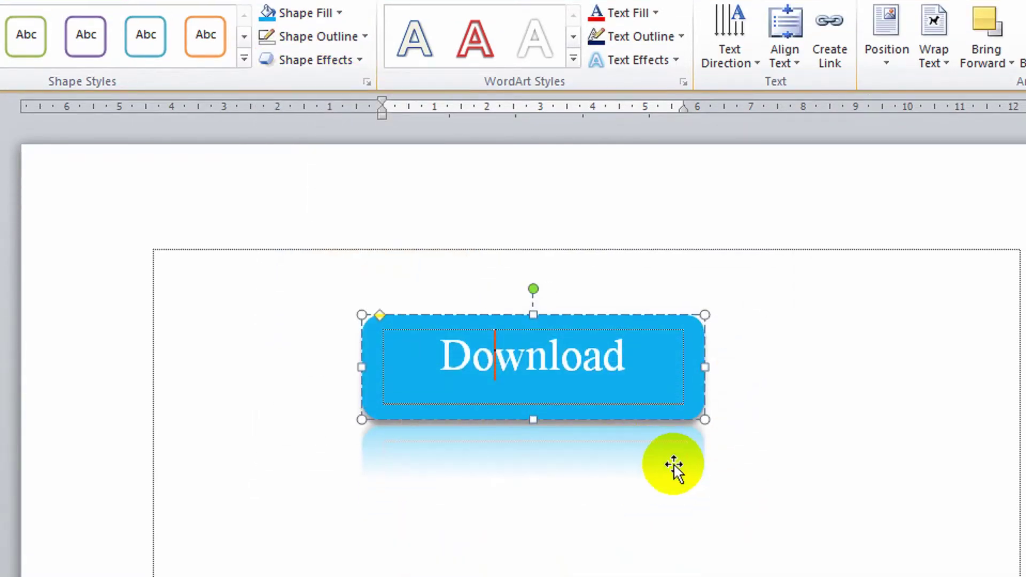
click(615, 435)
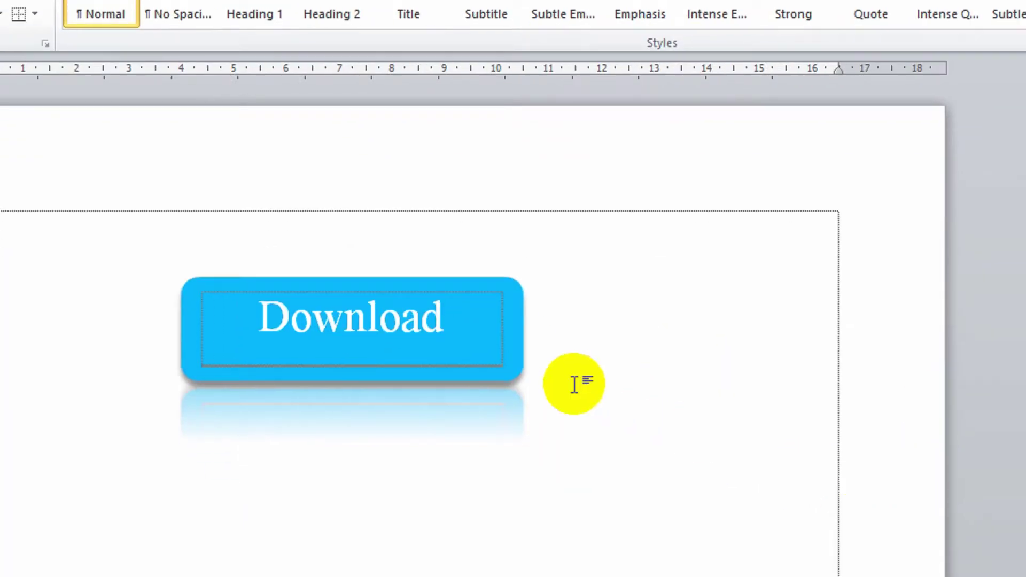
click(492, 345)
- Move the button to the top-left margin and draw an orange-styled cylinder below it
drag(470, 278, 298, 236)
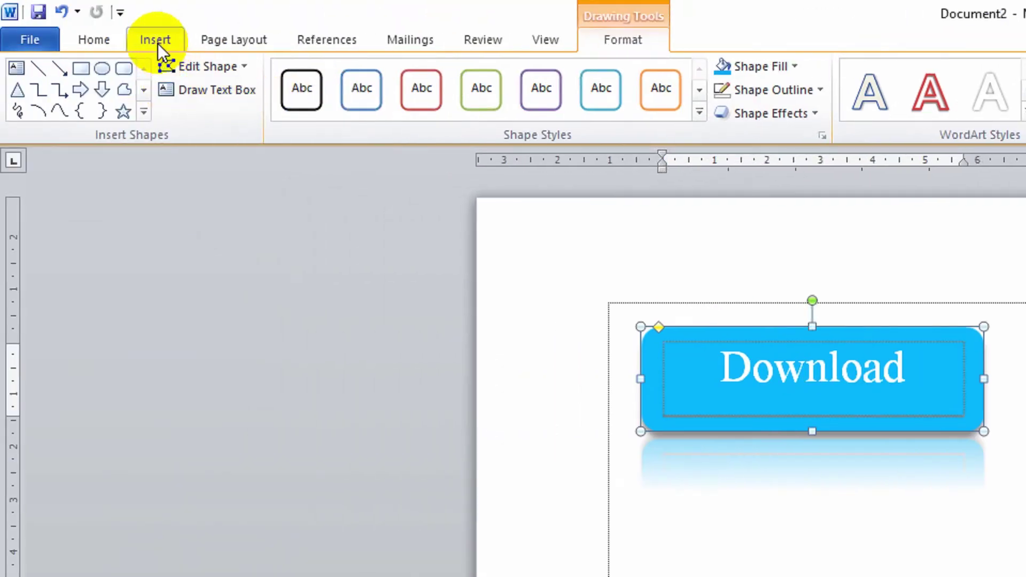
click(156, 40)
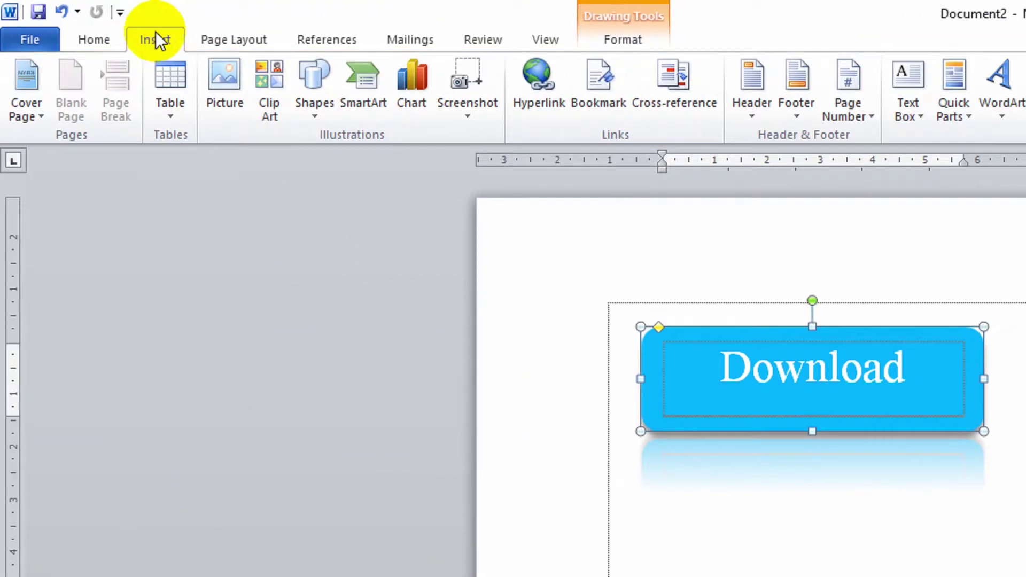
click(336, 101)
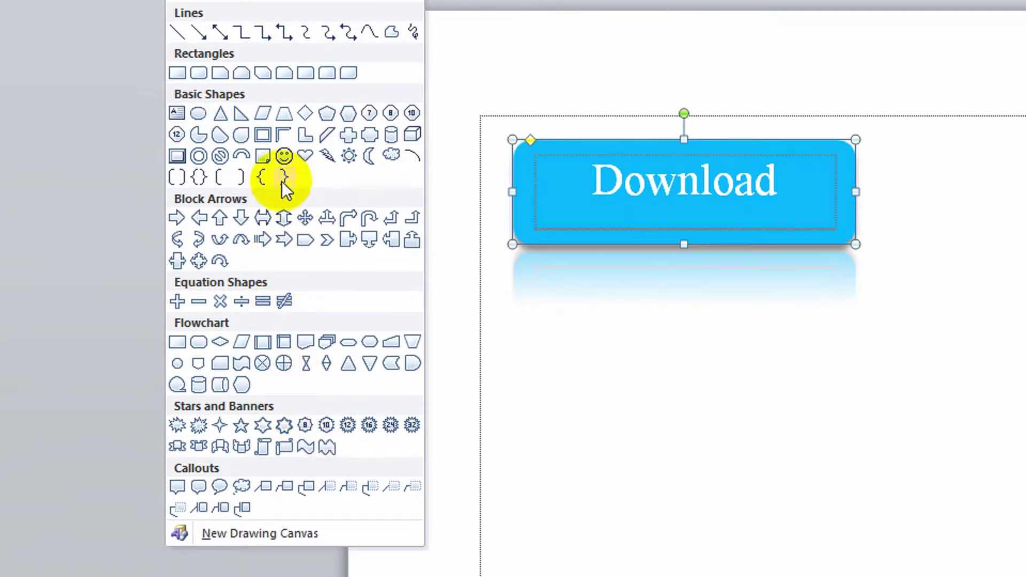
click(383, 145)
drag(763, 430, 900, 576)
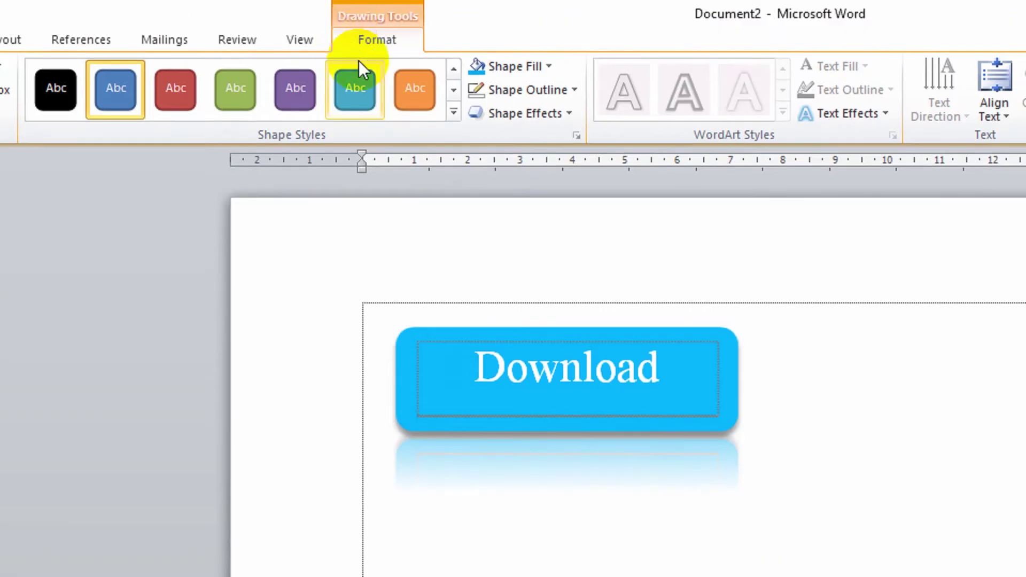
click(417, 103)
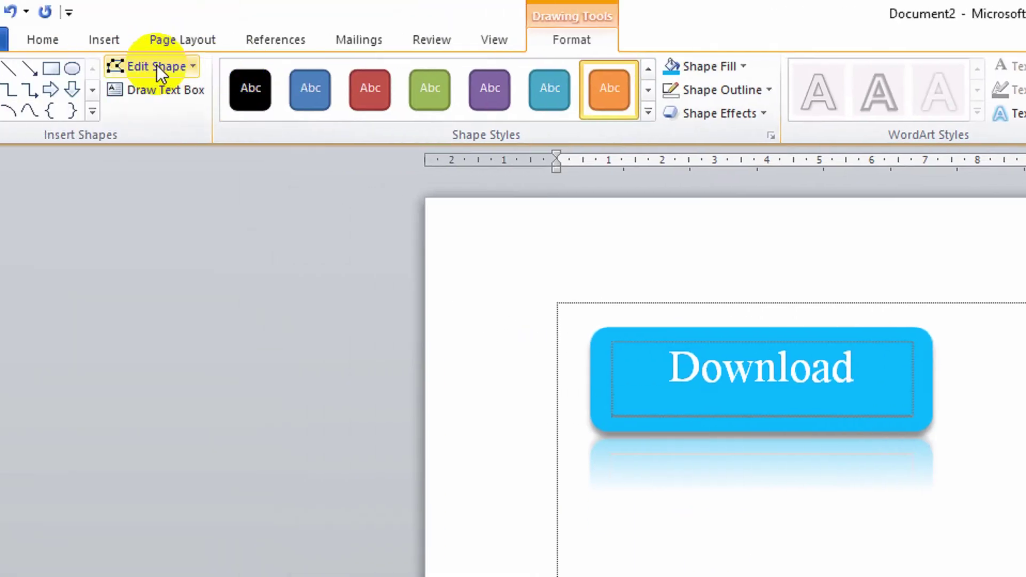
- Add a smiley-face head atop the cylinder and draw a rectangle leg
click(106, 40)
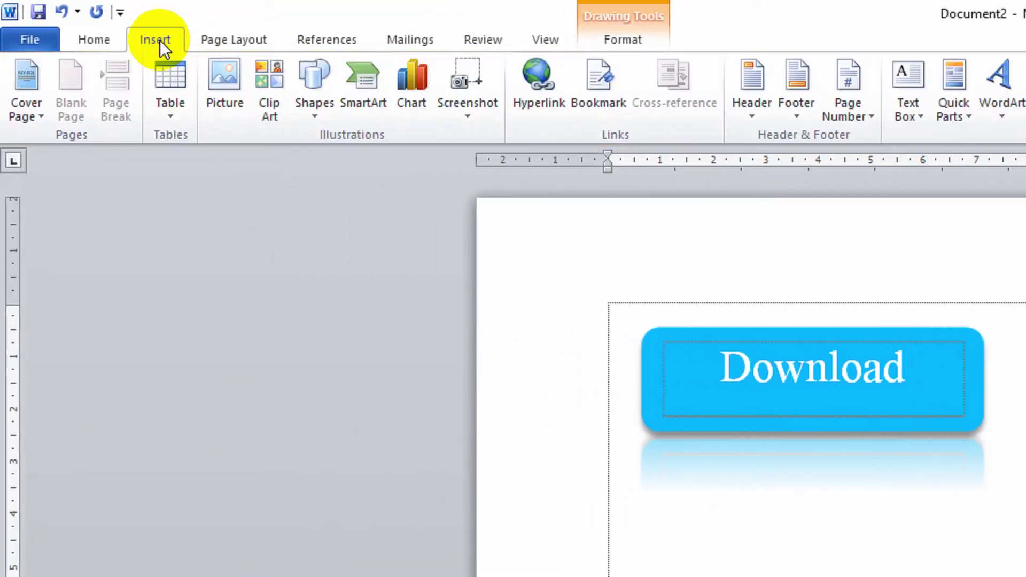
click(313, 92)
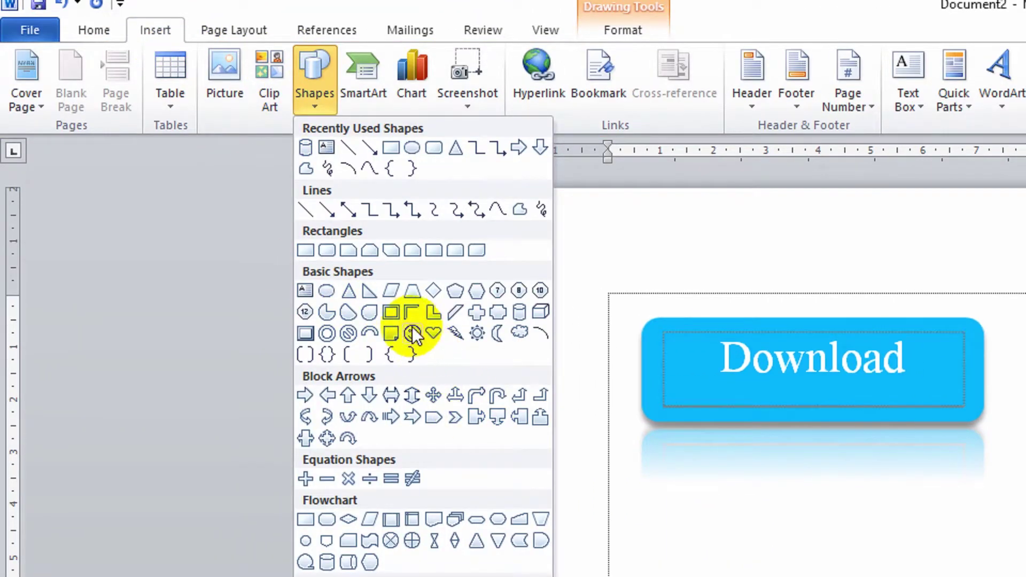
click(412, 326)
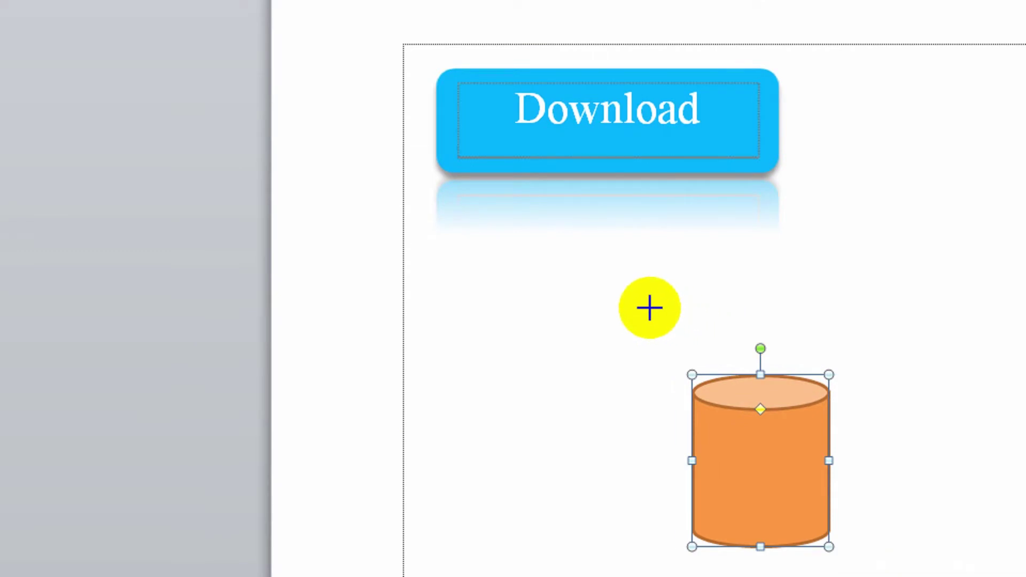
mouse_move(649, 307)
mouse_down()
mouse_move(812, 433)
mouse_move(801, 426)
mouse_up()
mouse_move(730, 354)
mouse_down()
mouse_move(736, 316)
mouse_move(727, 324)
mouse_up()
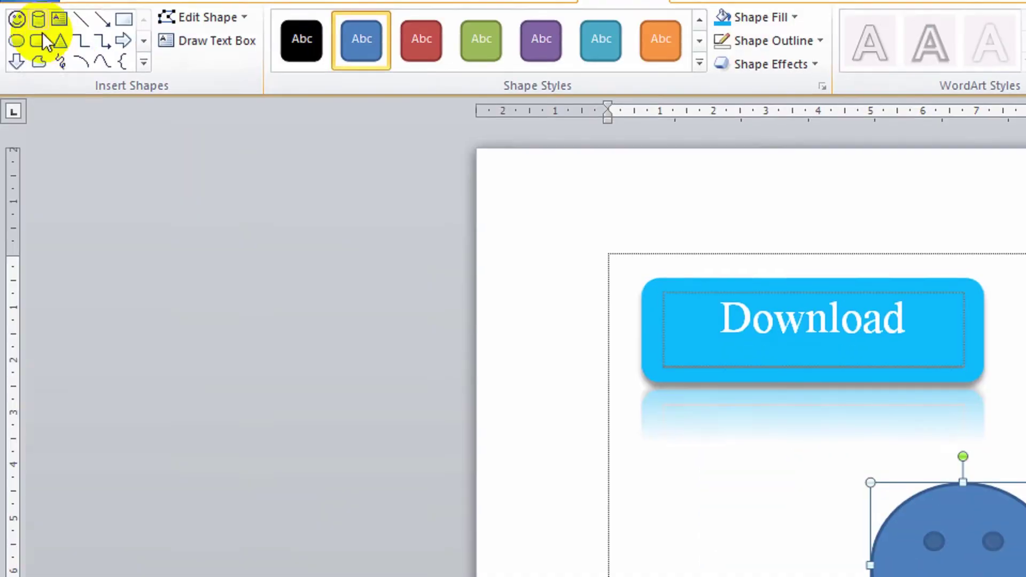
click(123, 73)
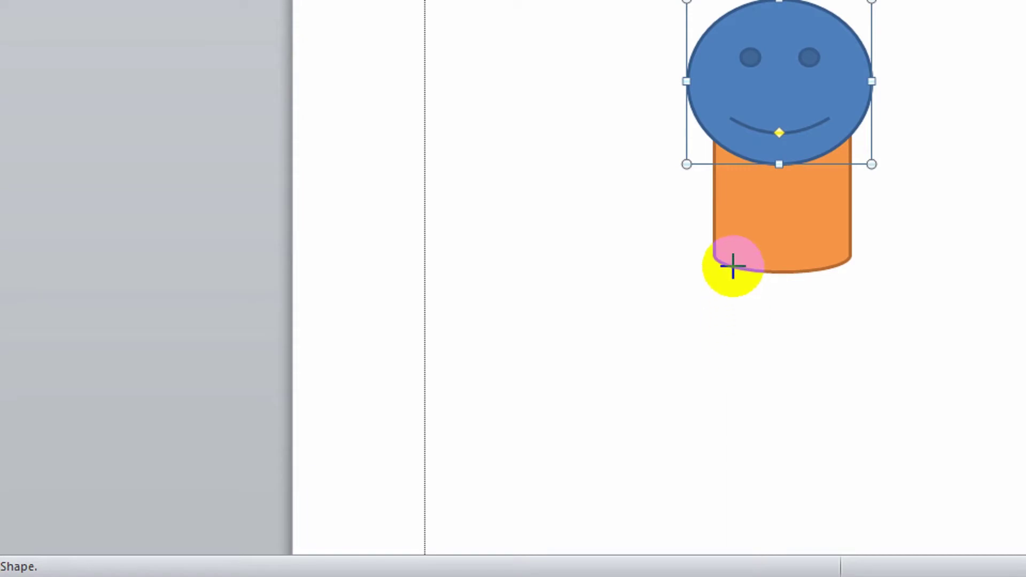
drag(734, 248, 771, 341)
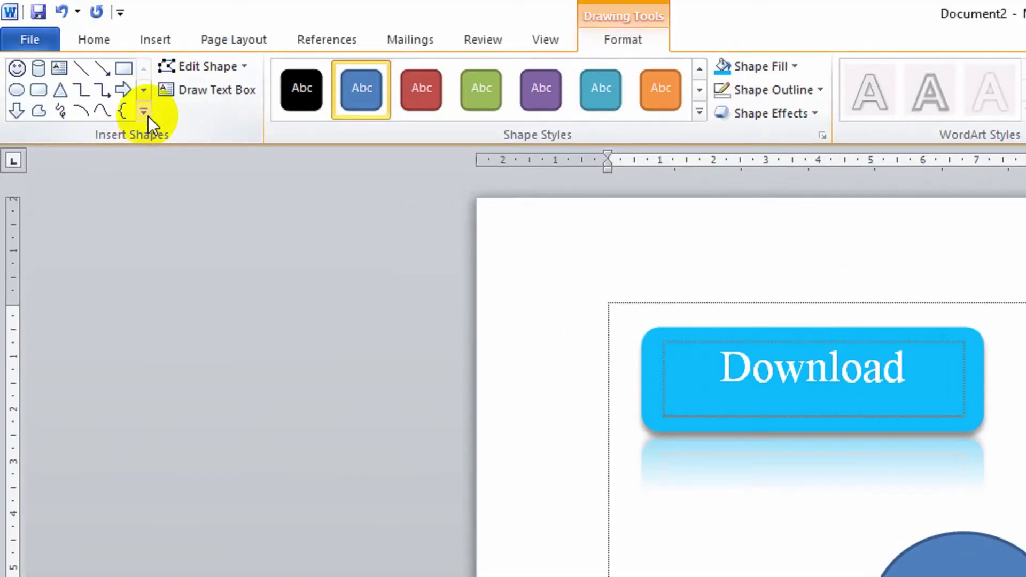
click(144, 112)
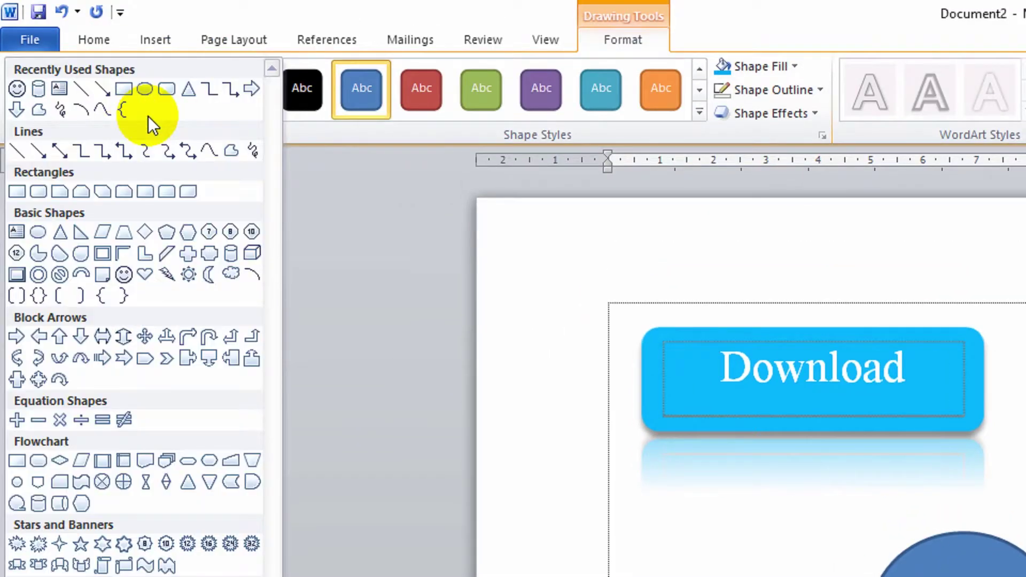
- Draw a second curved-arrow arm on the body's right side and rotate it upward into a wave
click(23, 358)
mouse_move(751, 409)
mouse_down()
mouse_move(801, 476)
mouse_move(812, 433)
mouse_up()
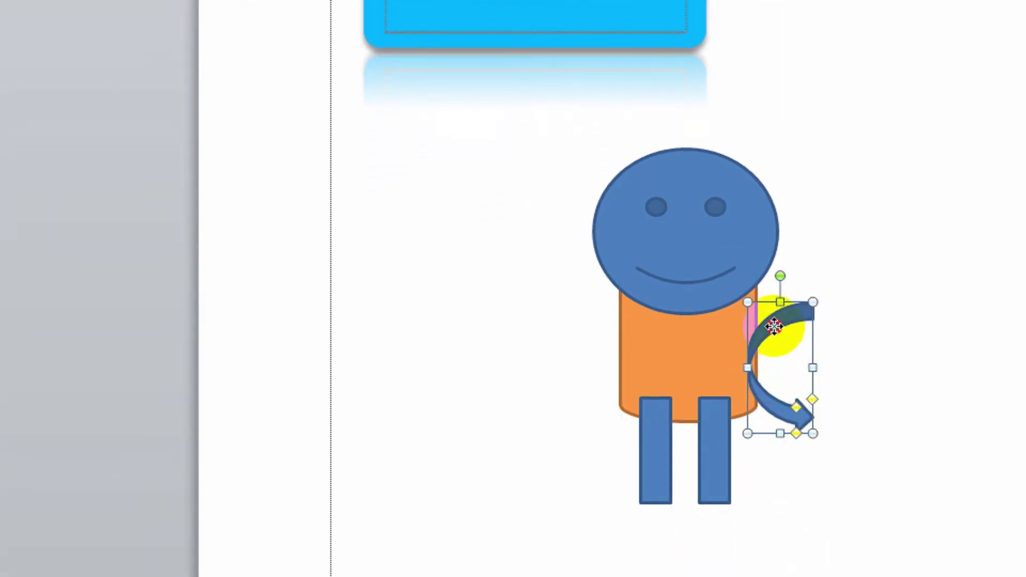
mouse_move(774, 326)
mouse_down()
mouse_move(573, 324)
mouse_move(585, 329)
mouse_up()
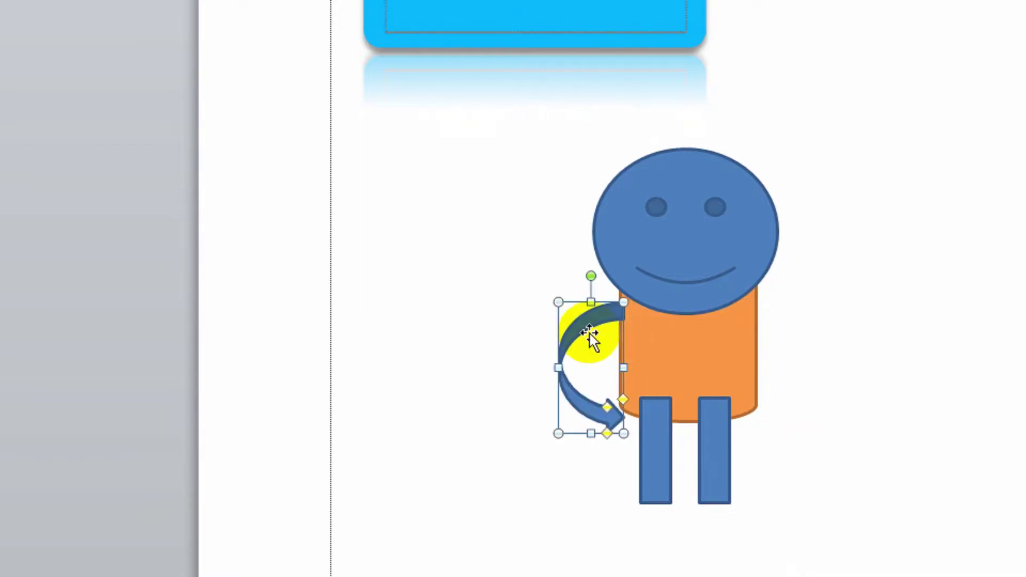
drag(593, 337, 748, 339)
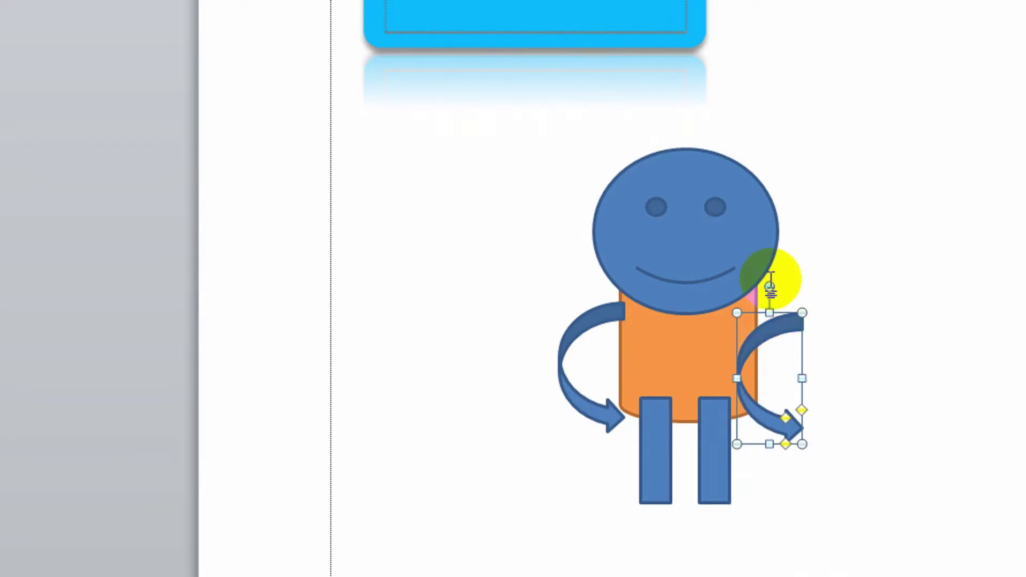
drag(768, 289, 588, 467)
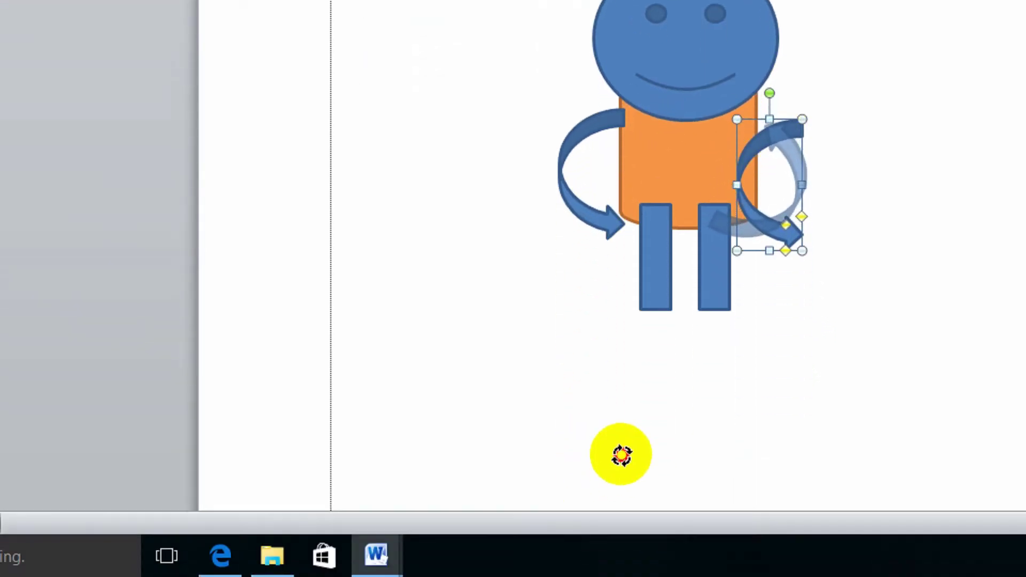
mouse_move(794, 175)
mouse_down()
mouse_move(812, 144)
mouse_move(804, 152)
mouse_up()
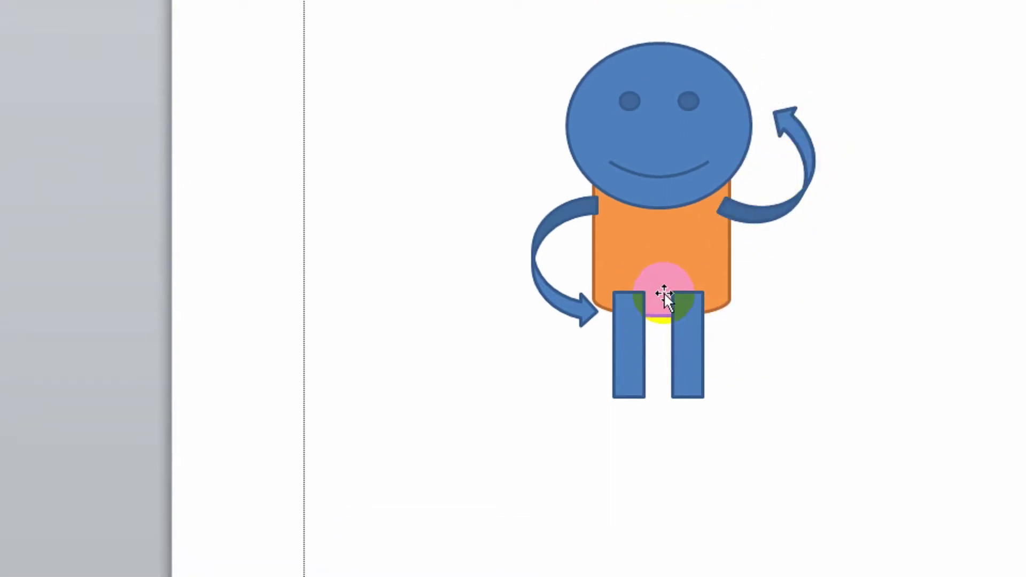
- Send the leg rectangles behind the orange body
click(674, 323)
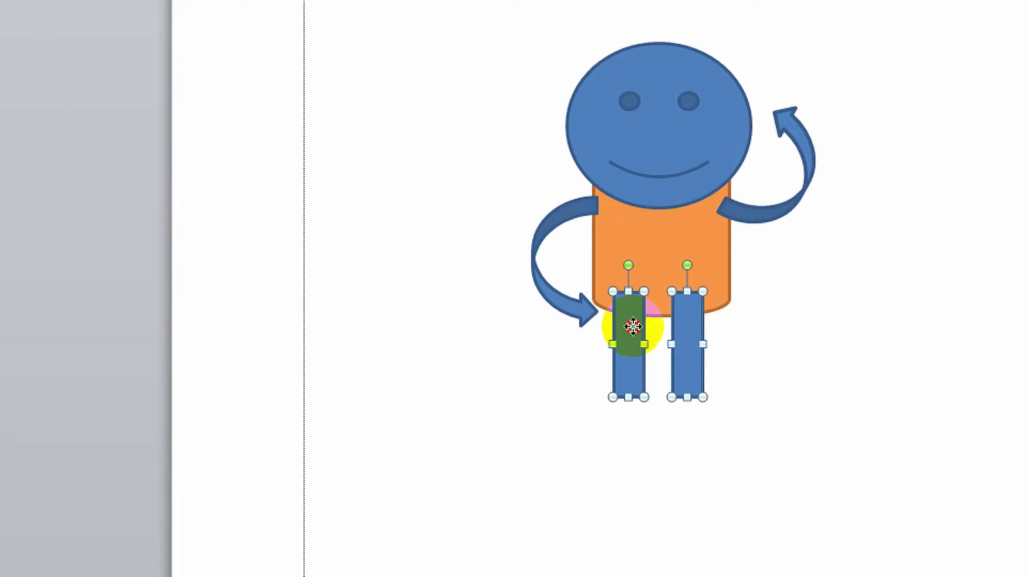
right_click(682, 322)
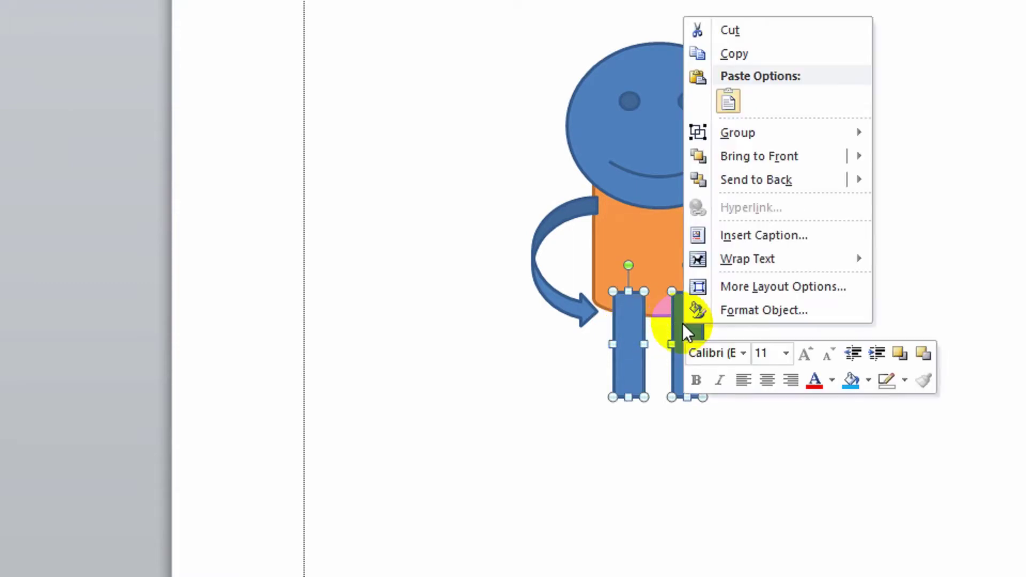
click(777, 180)
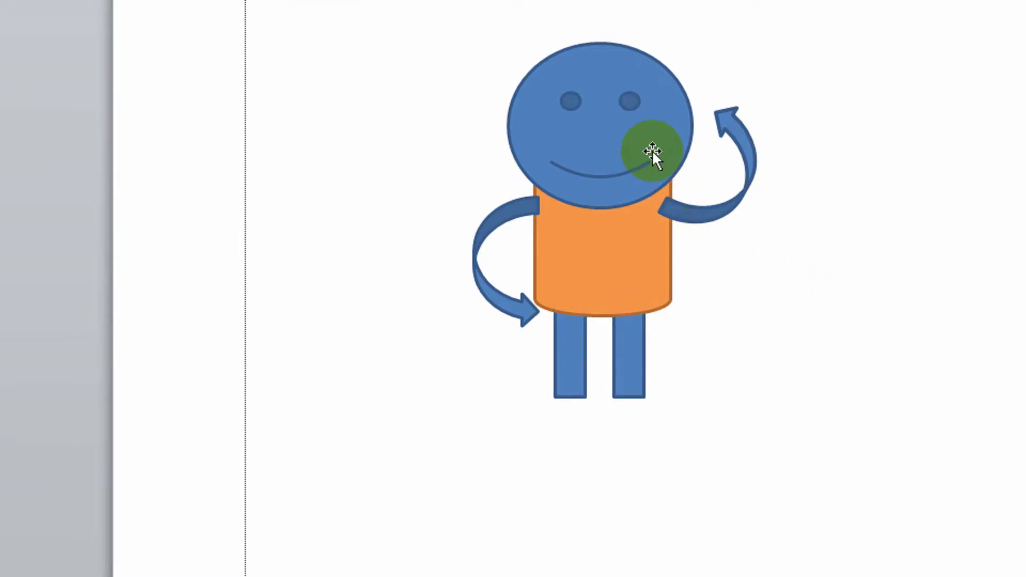
- Give the smiley head an olive green shape style
click(652, 150)
click(262, 41)
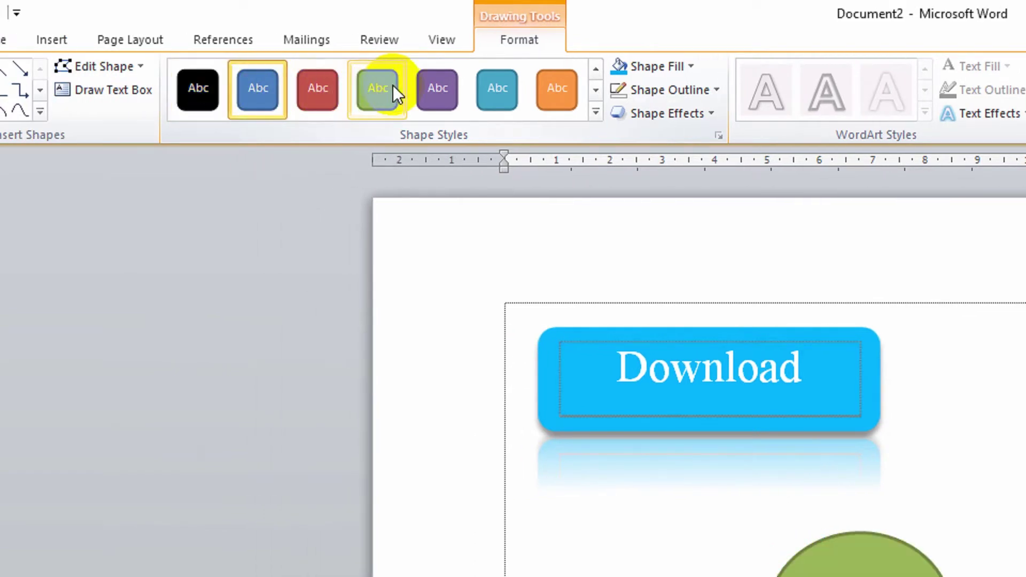
click(402, 85)
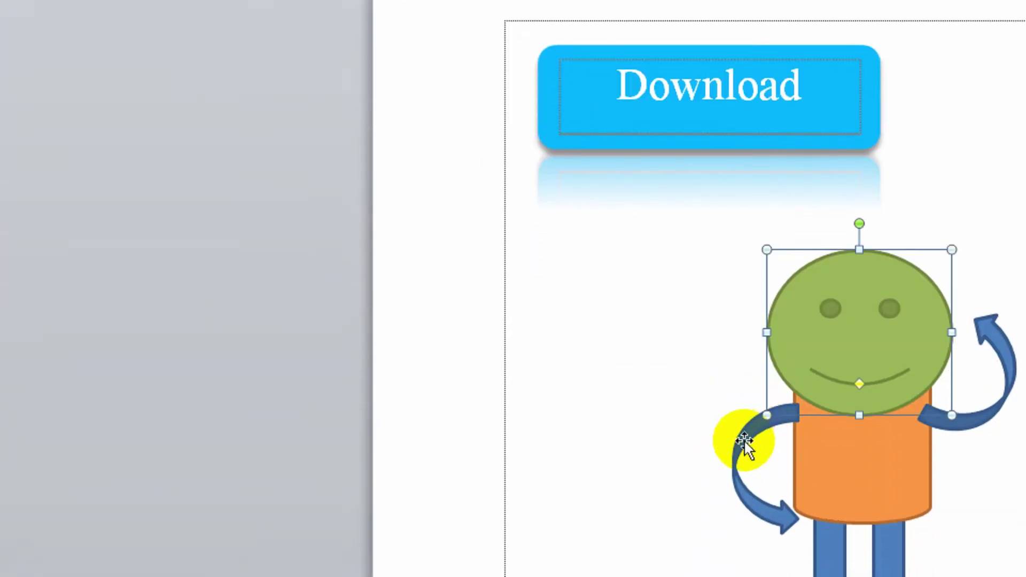
- Make both curved-arrow arms purple and apply a red style to both legs
click(748, 439)
shift+click(817, 409)
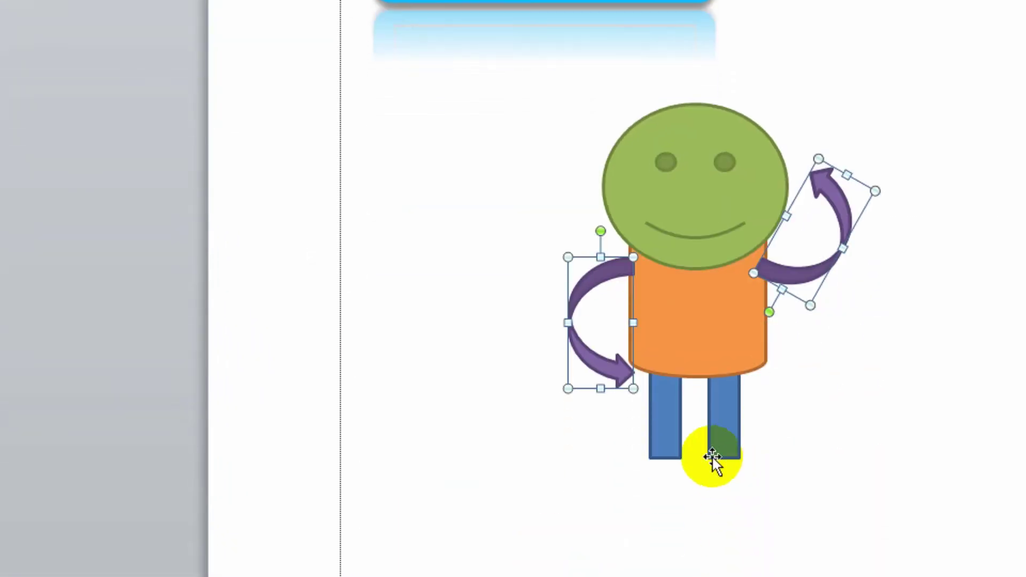
click(710, 422)
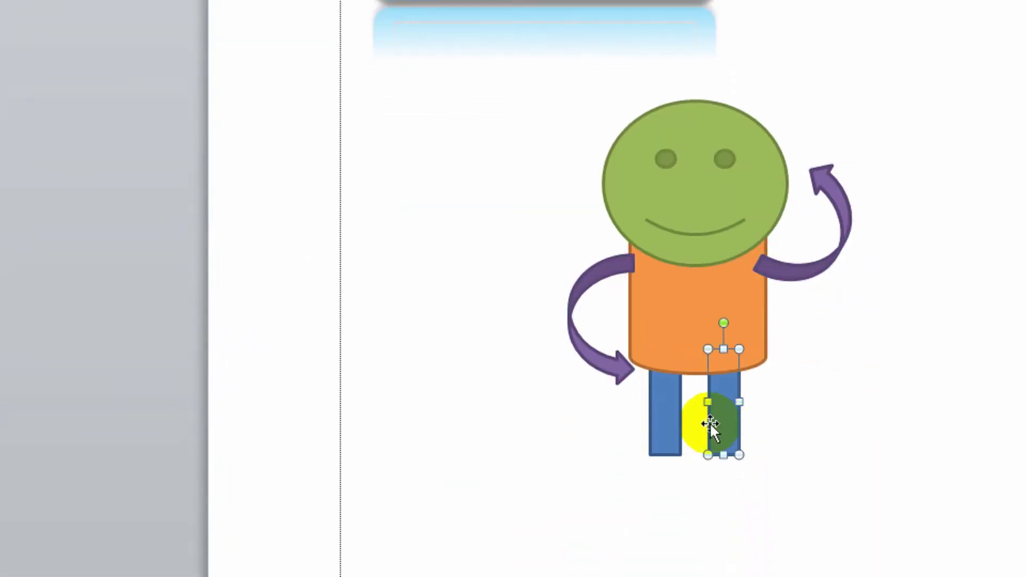
shift+click(665, 422)
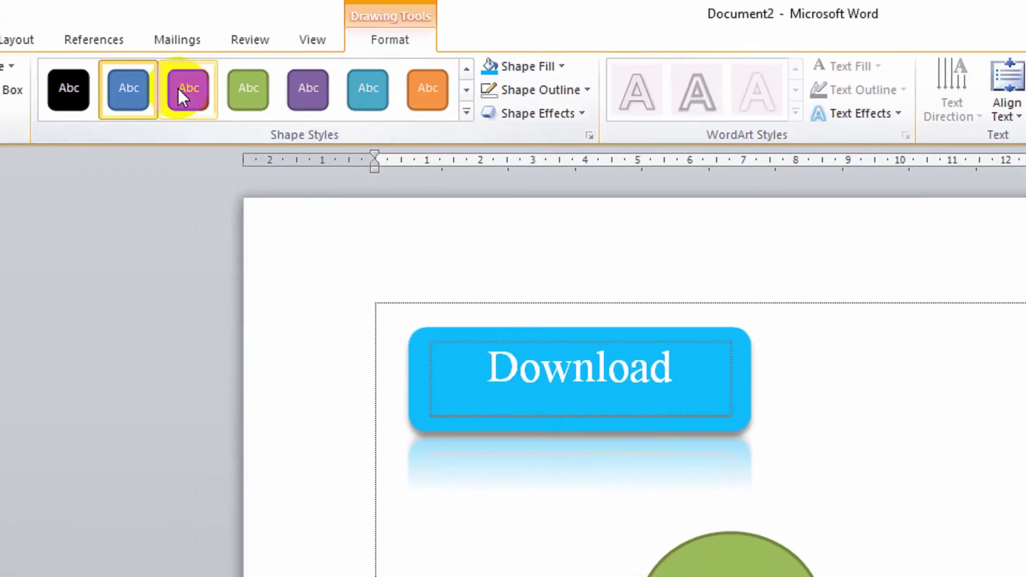
click(178, 92)
click(853, 473)
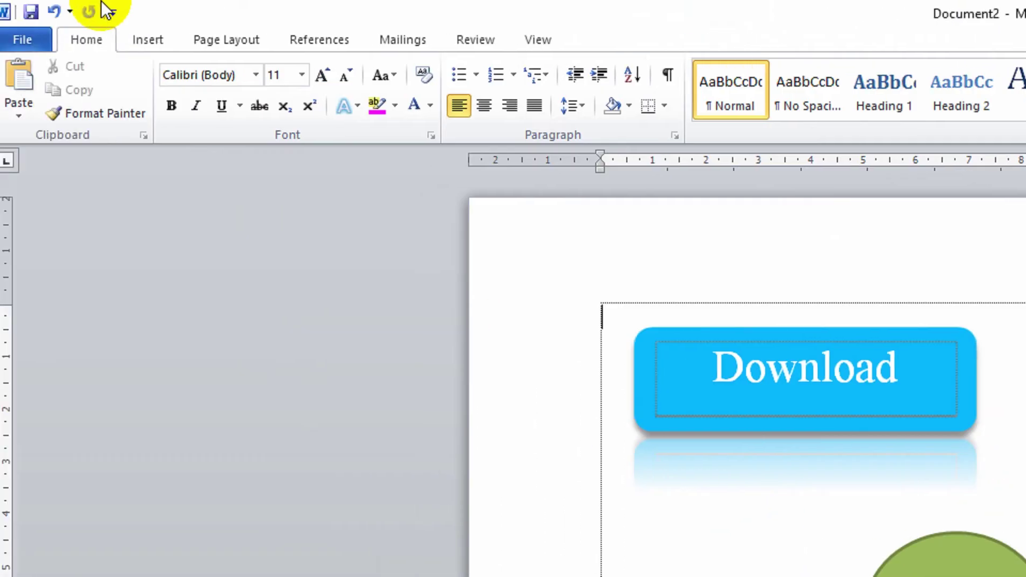
click(147, 40)
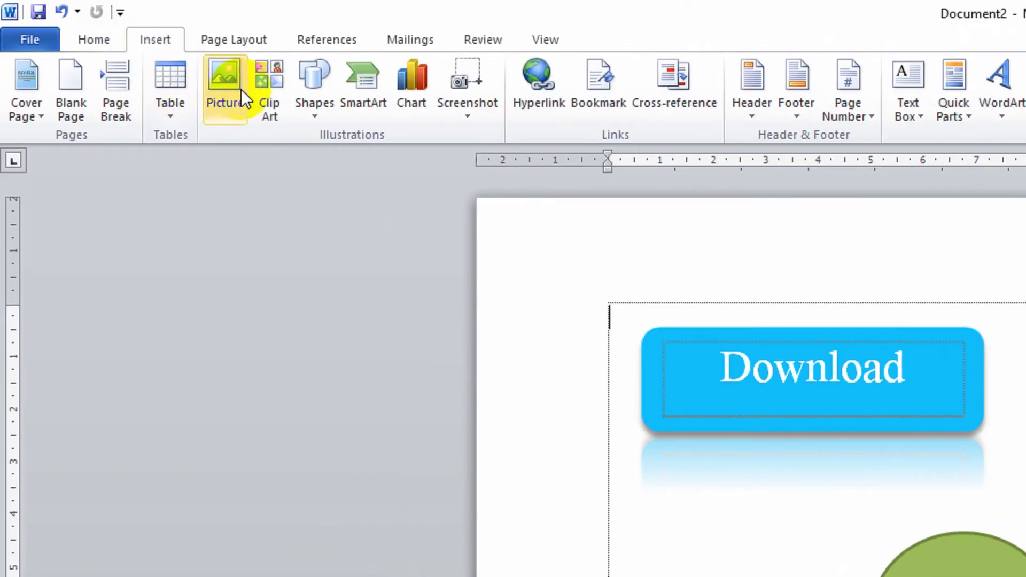
- Draw a No Symbol shape on the figure's orange chest and fill it red
click(308, 89)
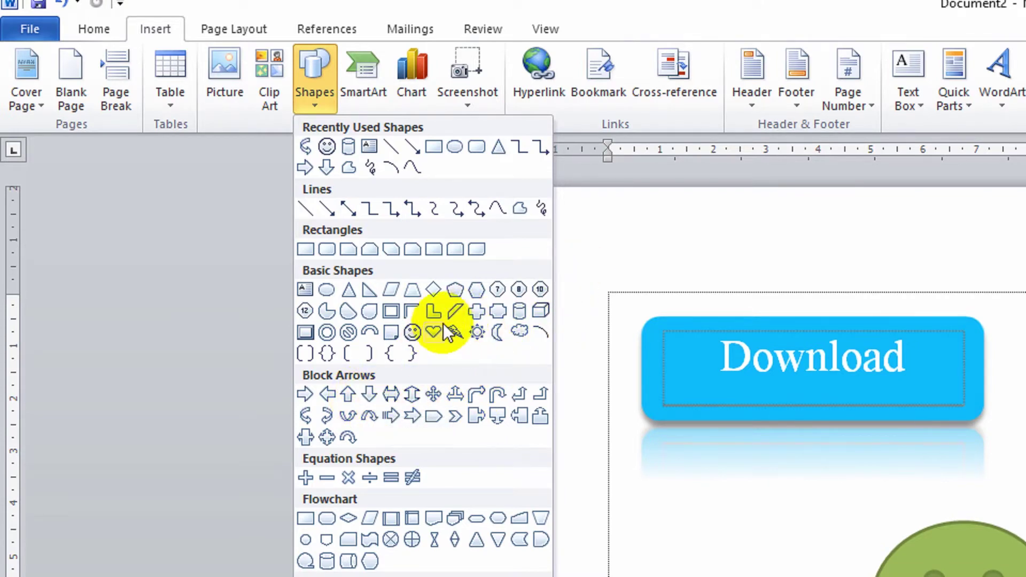
click(348, 344)
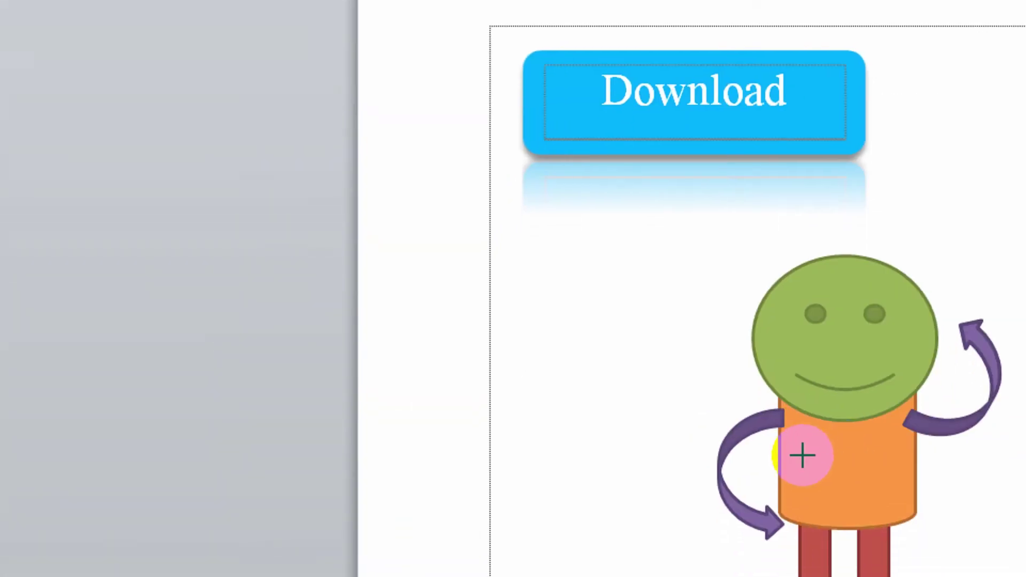
drag(722, 352, 818, 437)
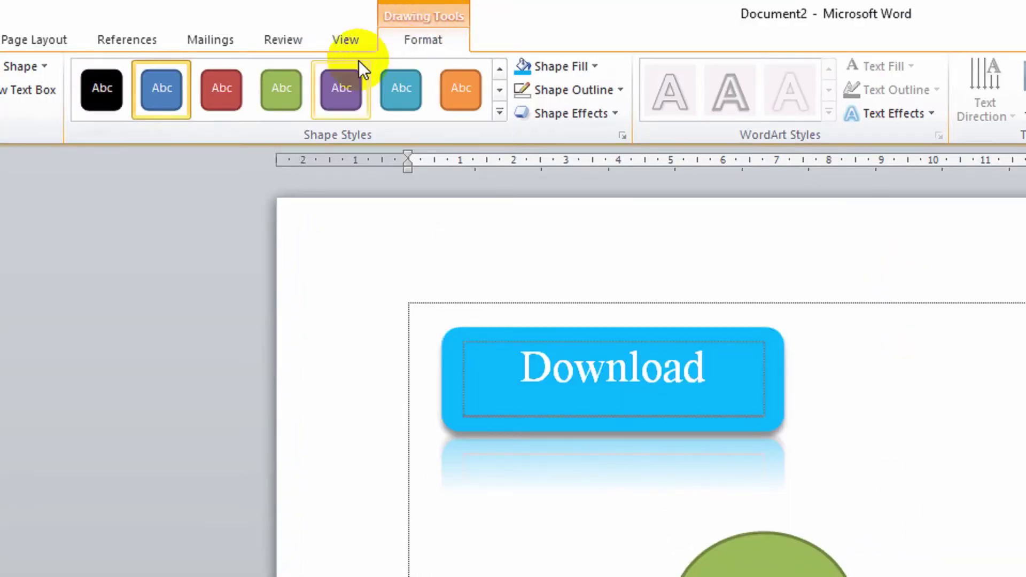
click(559, 65)
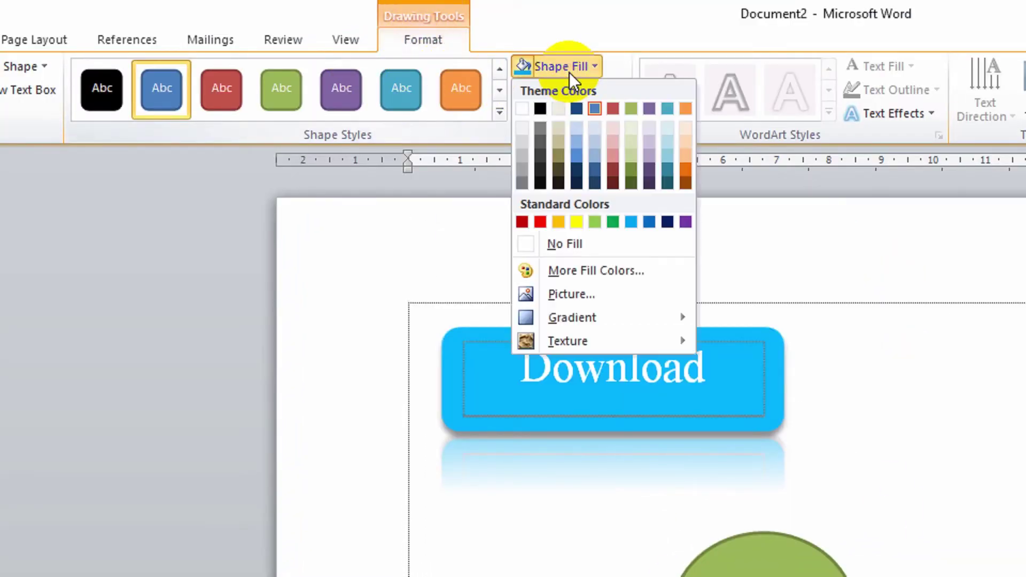
click(537, 221)
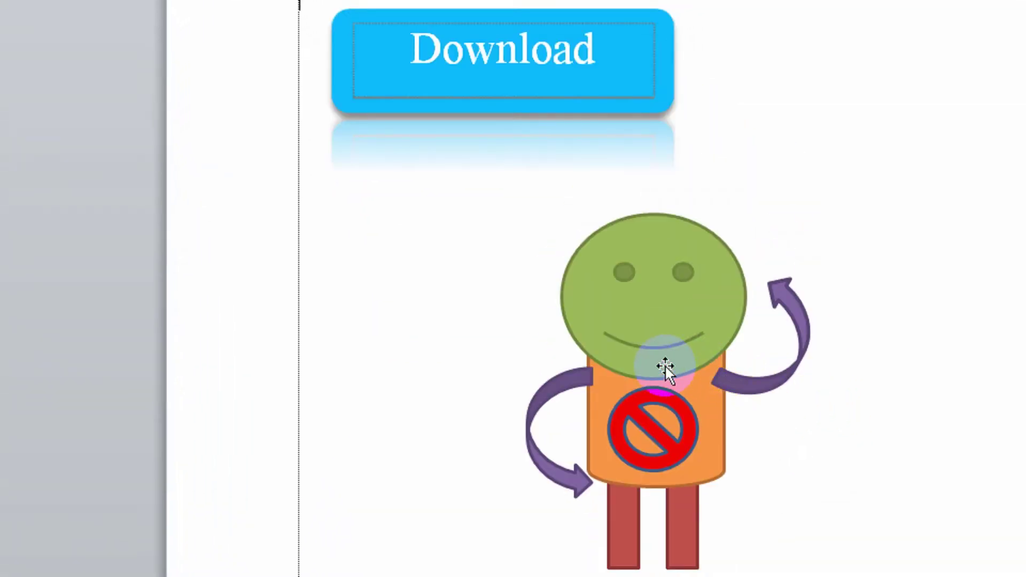
- Drag the Download button's right and top handles inward to narrow and shorten it
click(488, 48)
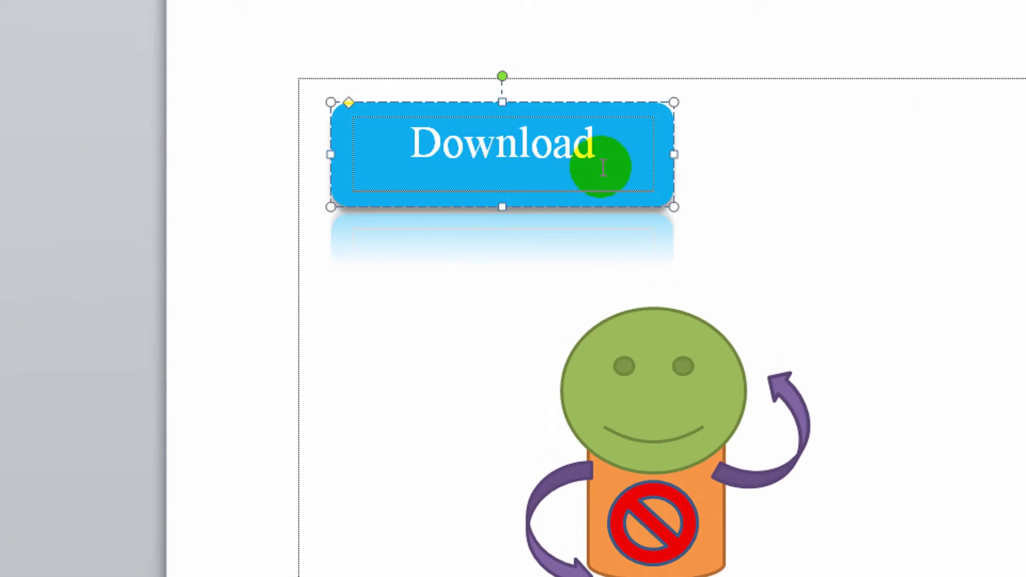
click(750, 214)
click(568, 192)
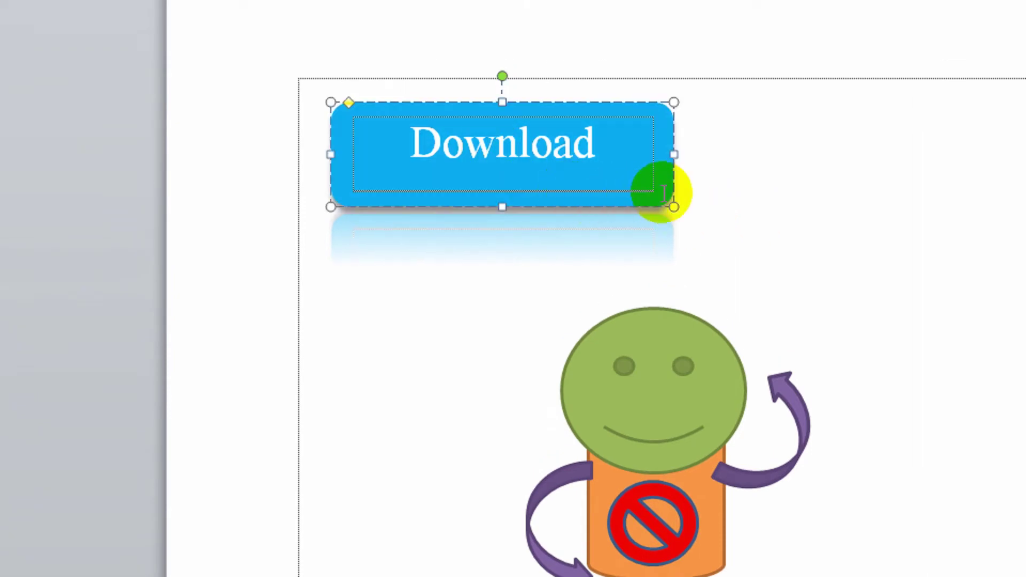
drag(675, 155, 572, 156)
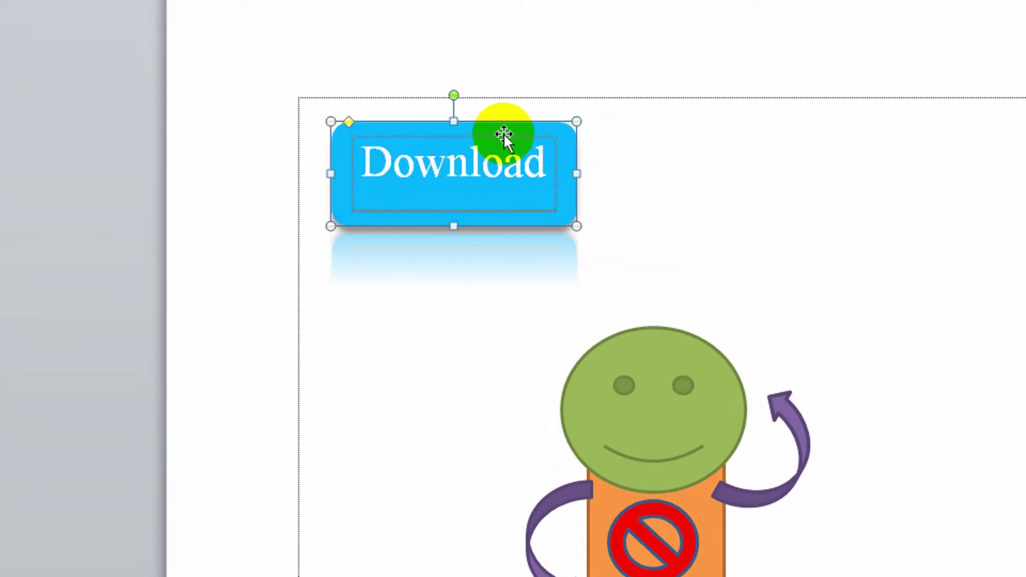
drag(454, 145, 450, 169)
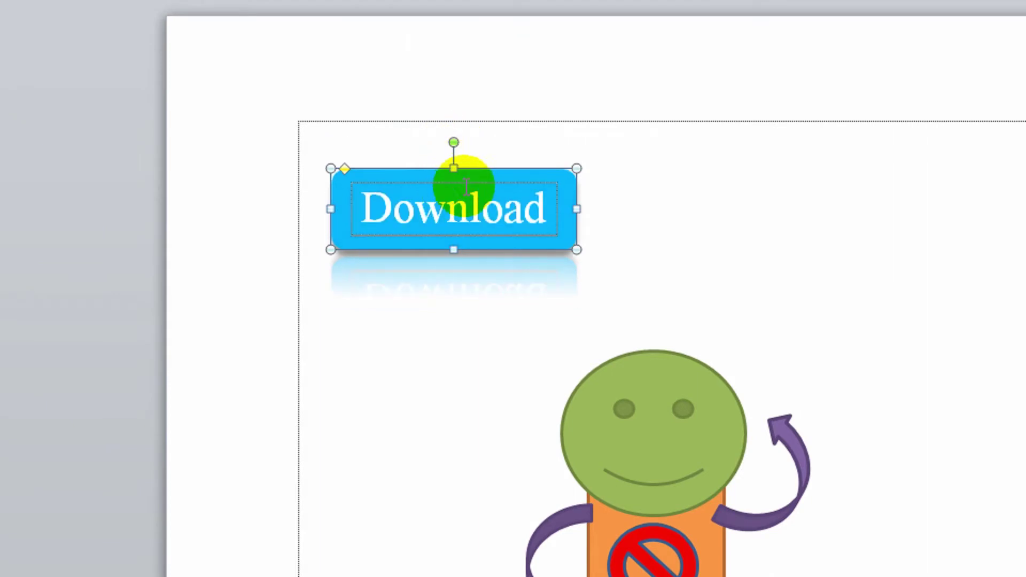
click(694, 282)
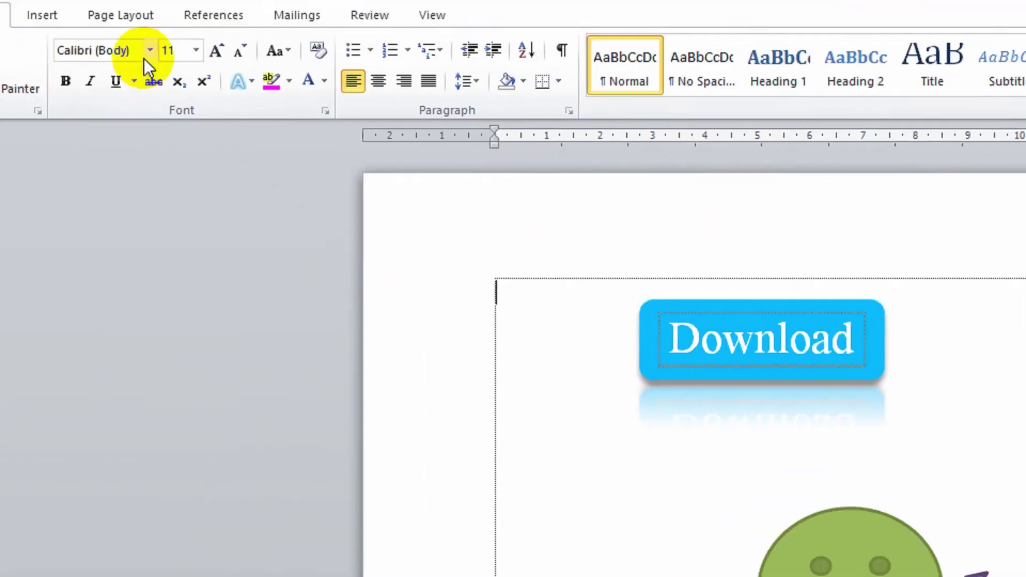
- Draw a ribbon banner shape below the Download button
click(140, 46)
click(316, 105)
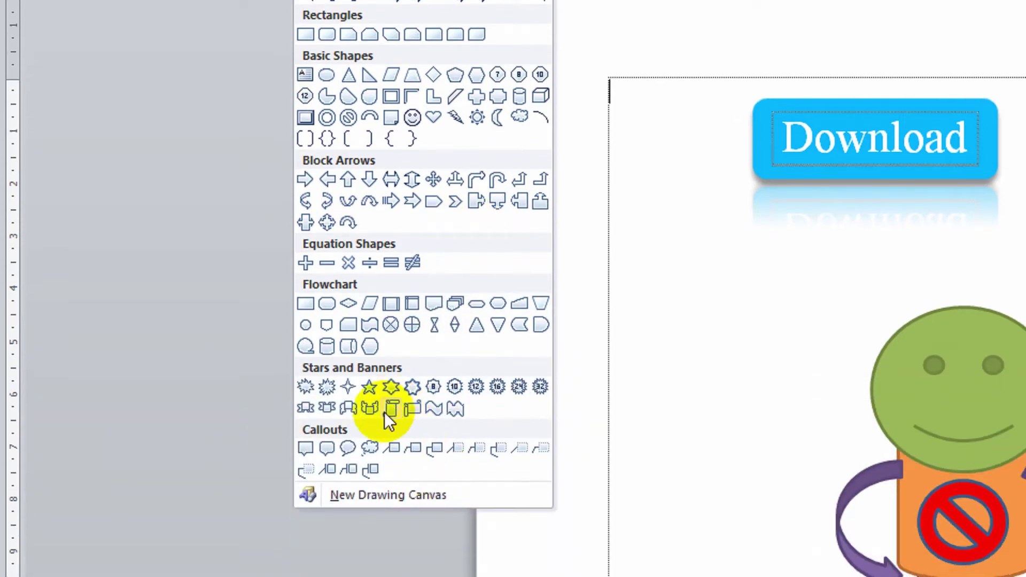
click(348, 408)
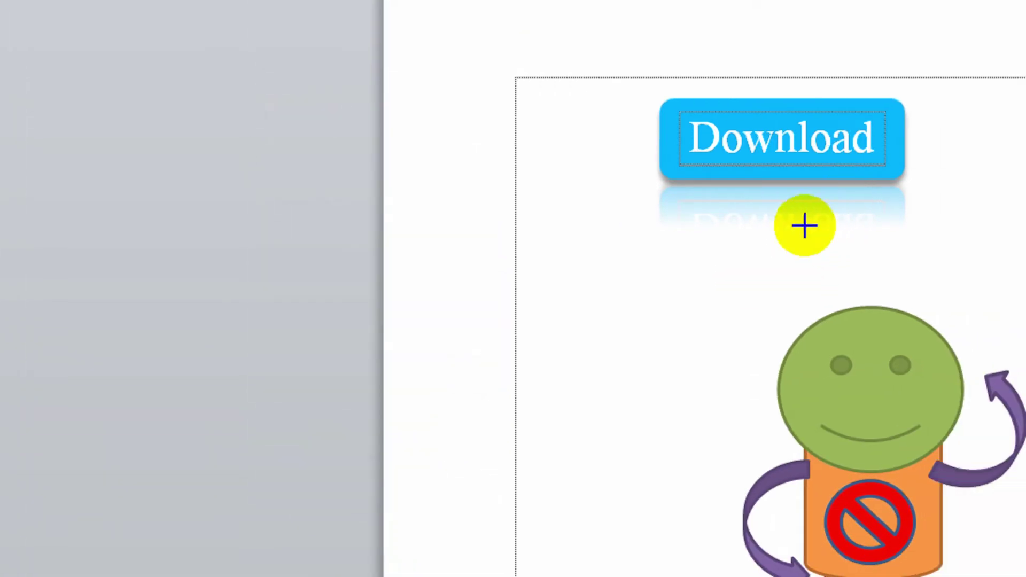
mouse_move(429, 225)
mouse_down()
mouse_move(870, 296)
mouse_move(781, 287)
mouse_up()
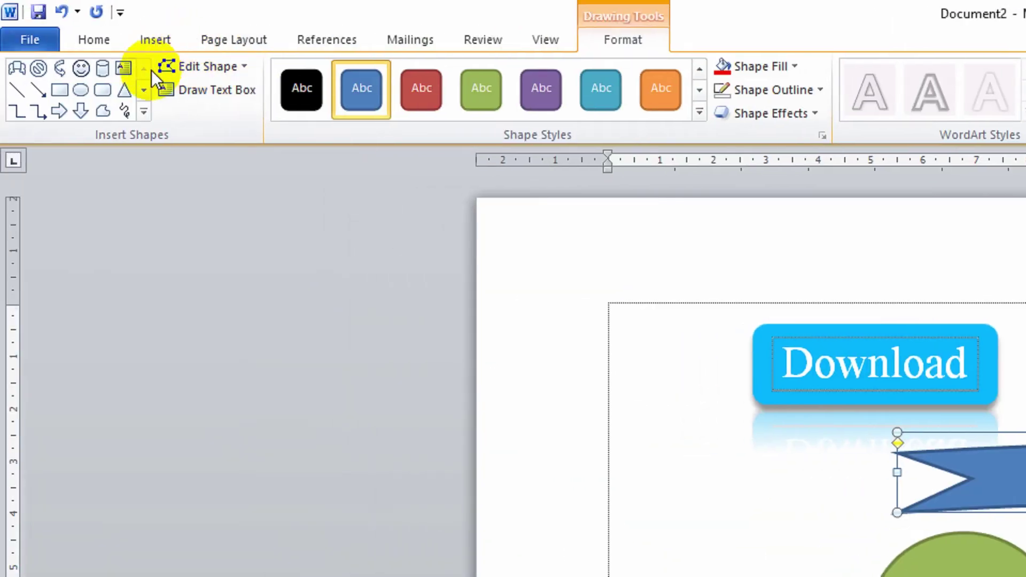
- Draw a Horizontal Scroll shape beneath the figure
click(143, 112)
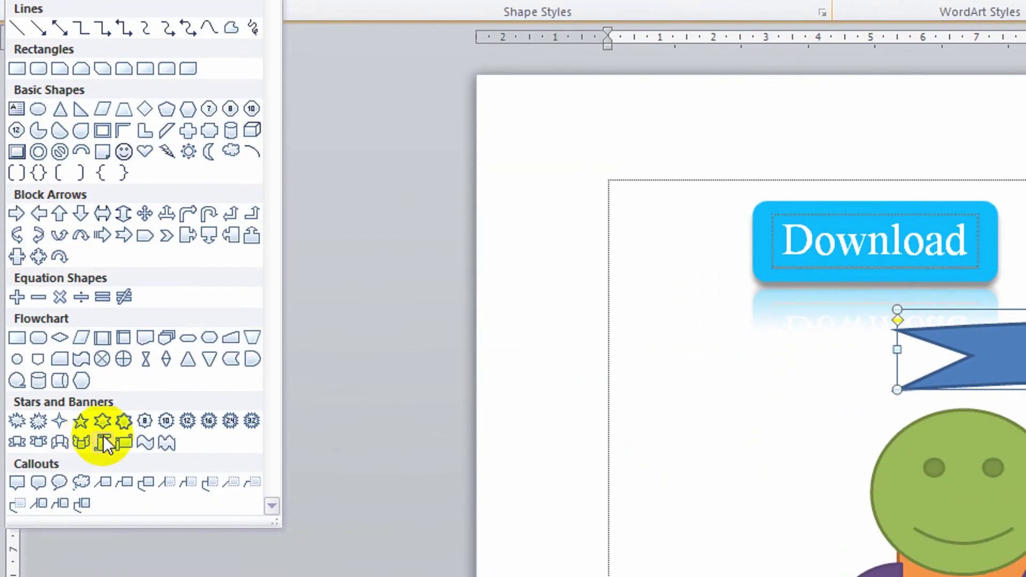
click(114, 434)
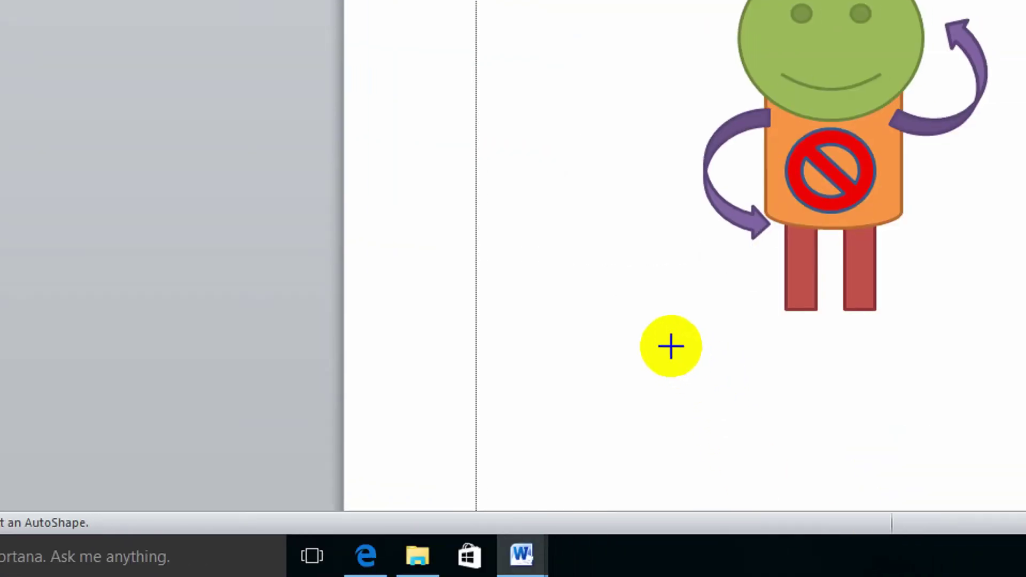
drag(671, 346, 1025, 481)
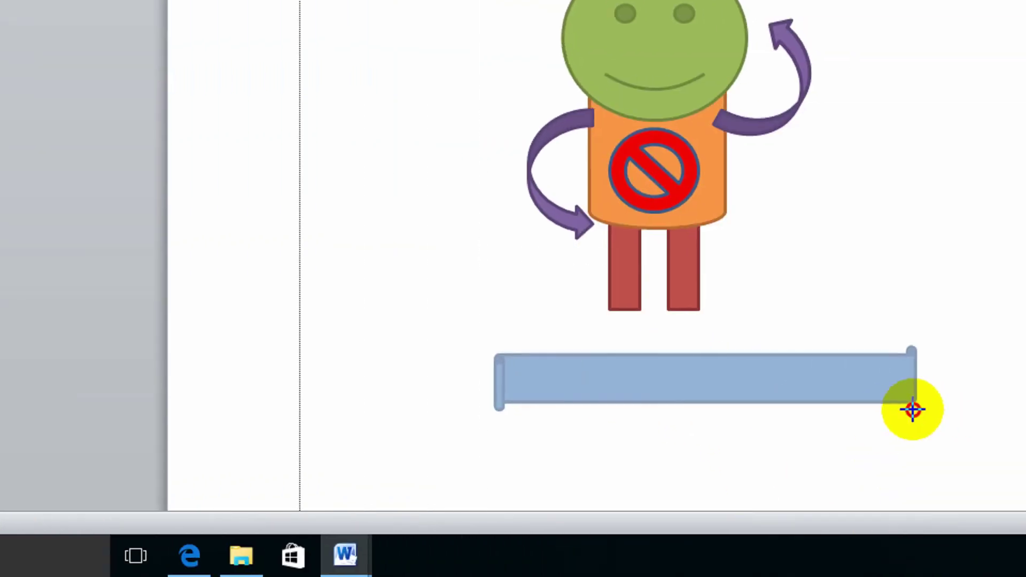
- Insert WordArt reading 'Thank for learning' onto the orange scroll
right_click(433, 254)
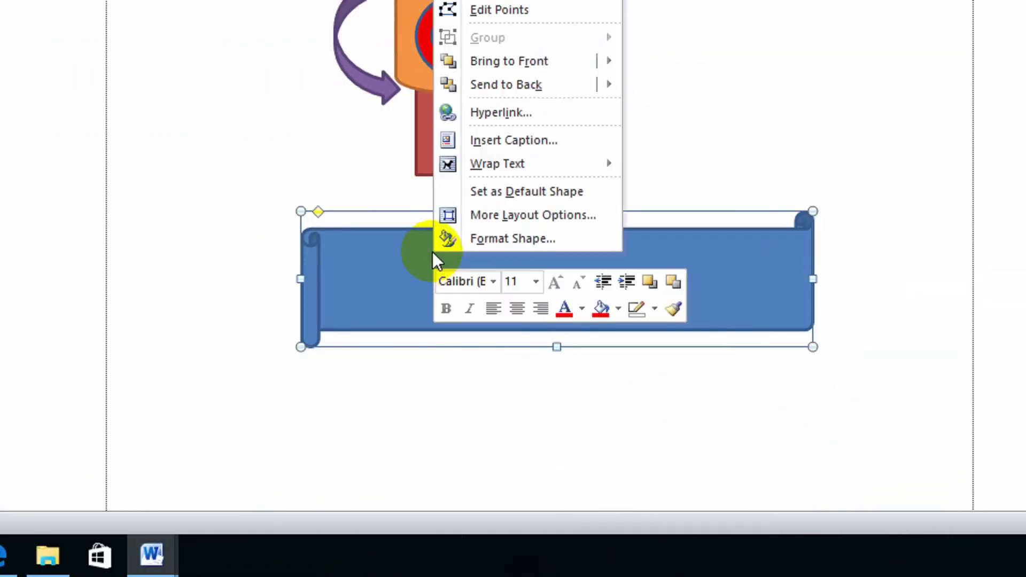
click(229, 142)
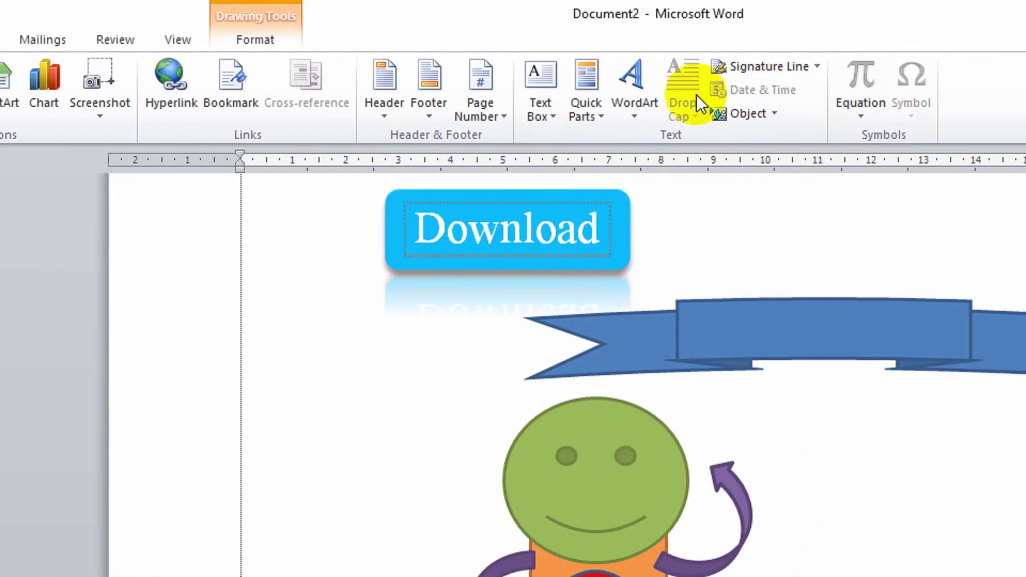
click(635, 85)
click(635, 165)
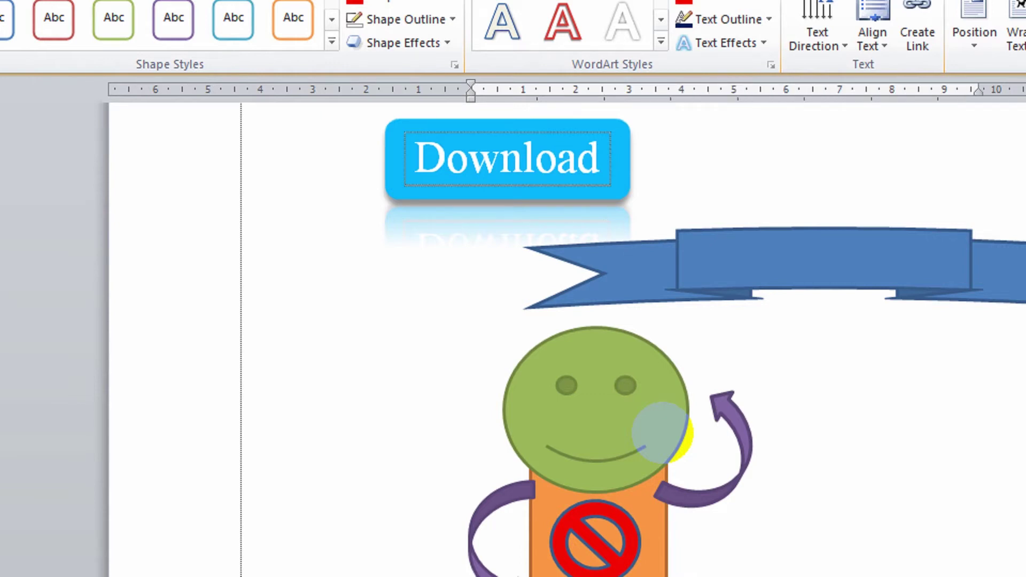
- Narrow the WordArt box so 'learning' wraps to a second line
scroll(476, 321, down, 5)
click(809, 420)
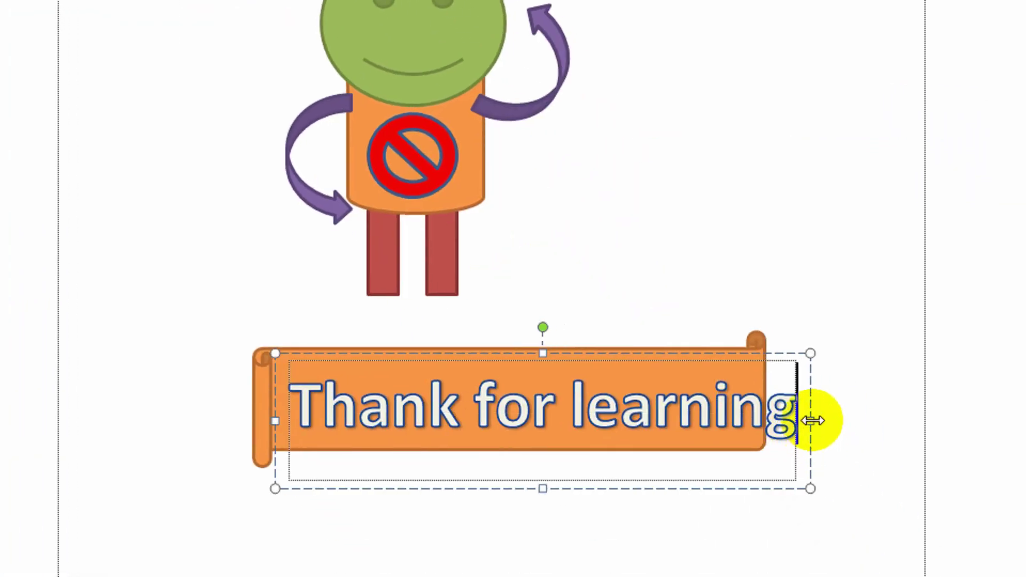
drag(812, 421, 730, 420)
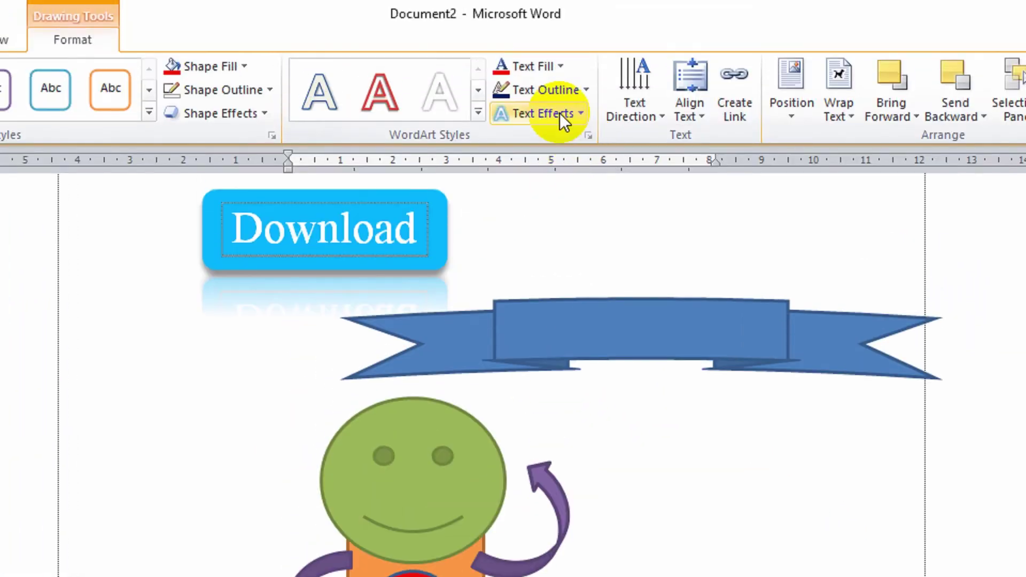
- Apply a Transform warp effect to the WordArt and resize it onto one line
click(556, 113)
mouse_move(567, 386)
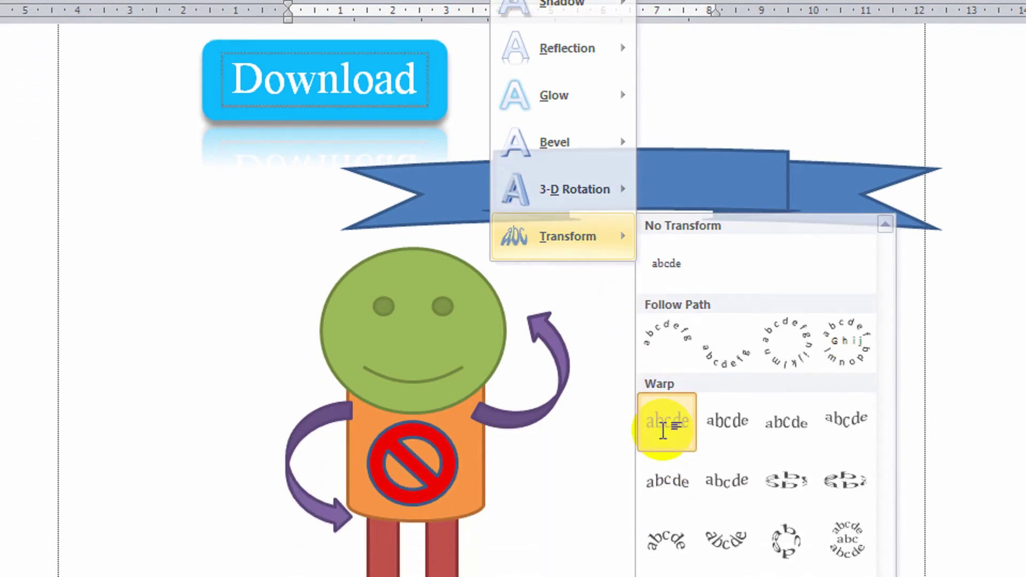
click(664, 428)
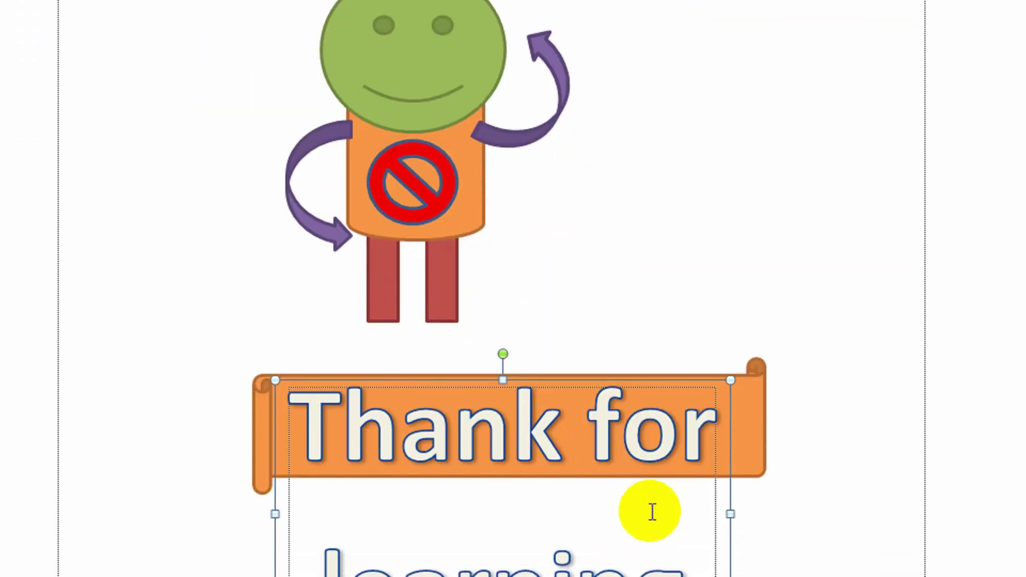
drag(730, 431, 683, 431)
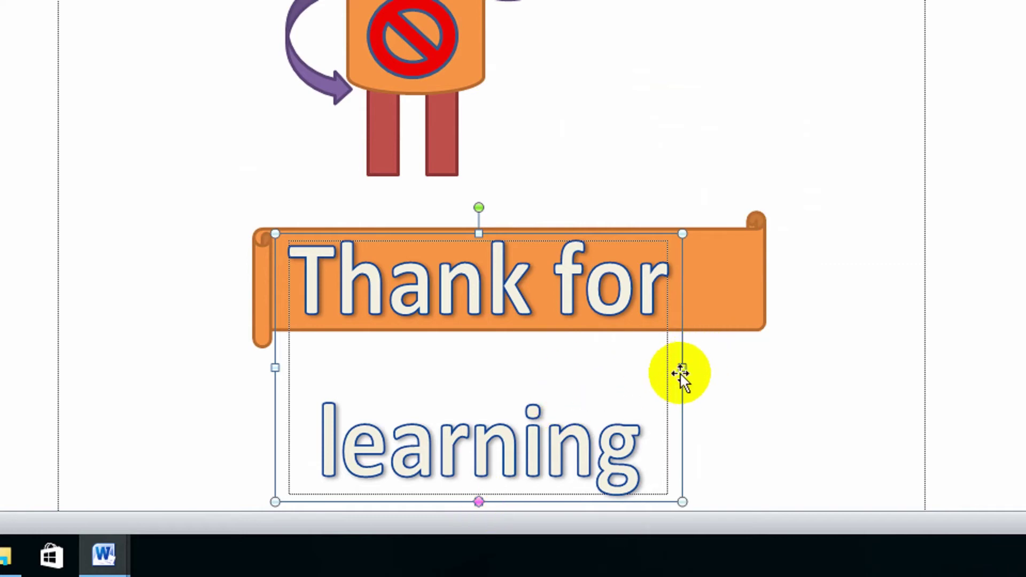
drag(682, 368, 811, 353)
click(633, 235)
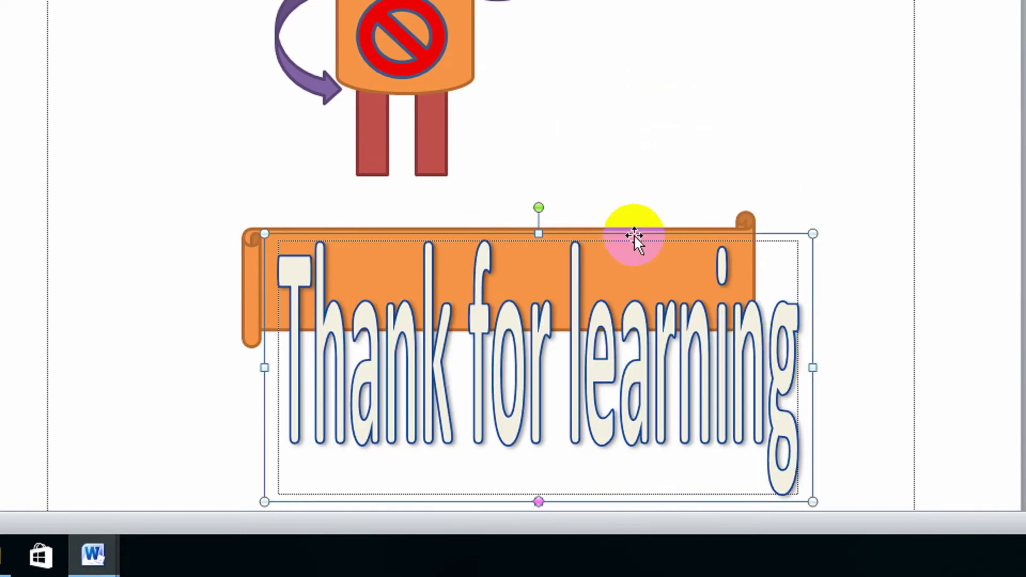
mouse_move(538, 233)
mouse_down()
mouse_move(527, 338)
mouse_move(538, 380)
mouse_move(474, 239)
mouse_up()
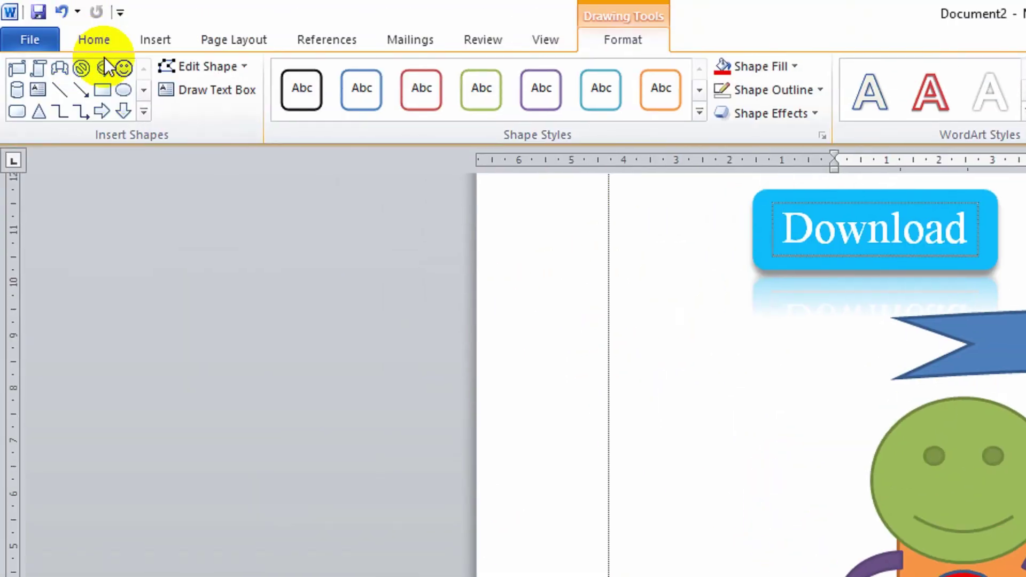
- Shrink the WordArt box from its top edge and centre it inside the scroll
click(114, 43)
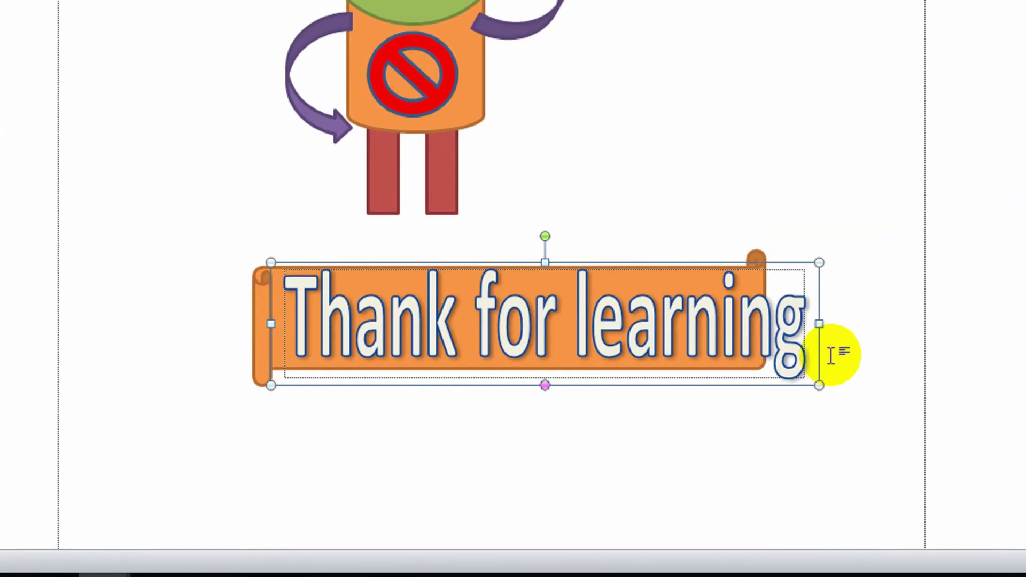
drag(808, 323, 716, 316)
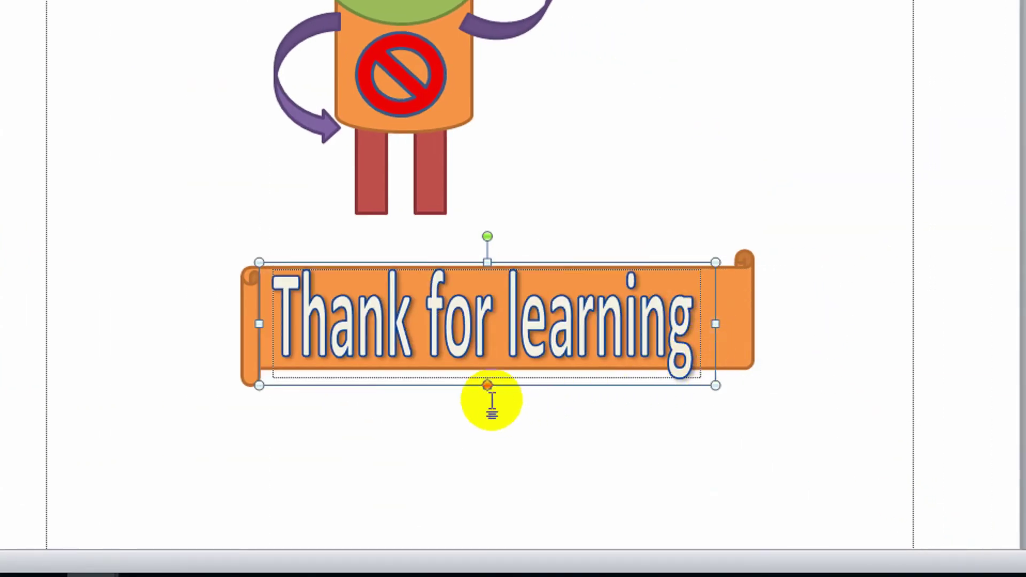
mouse_move(487, 262)
mouse_down()
mouse_move(487, 323)
mouse_move(493, 299)
mouse_up()
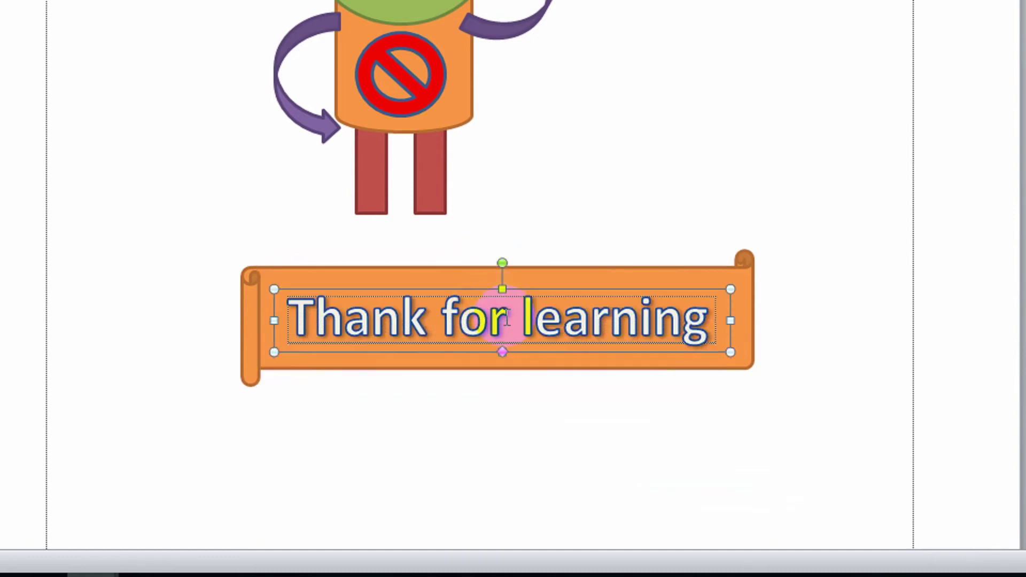
click(625, 431)
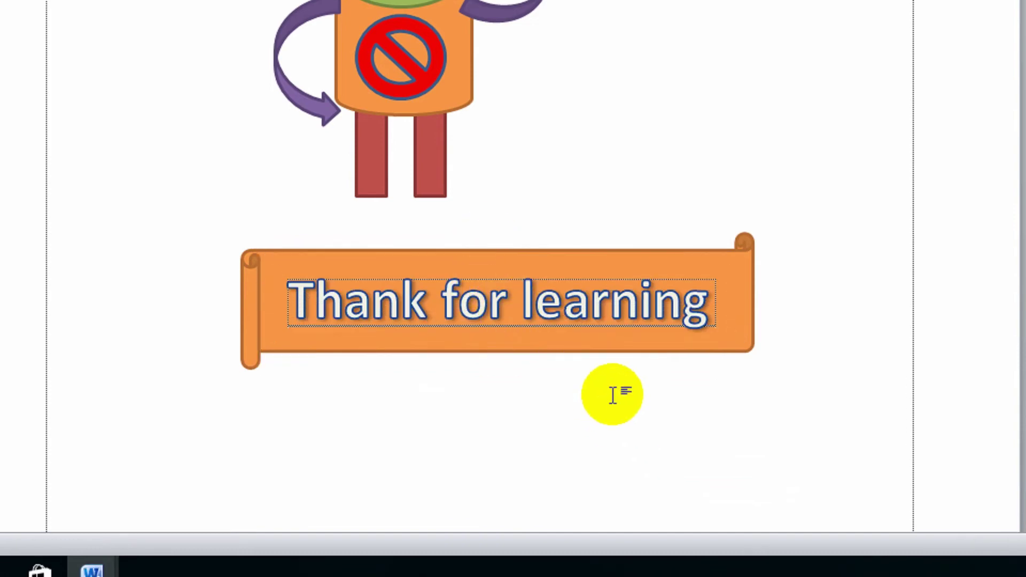
click(672, 291)
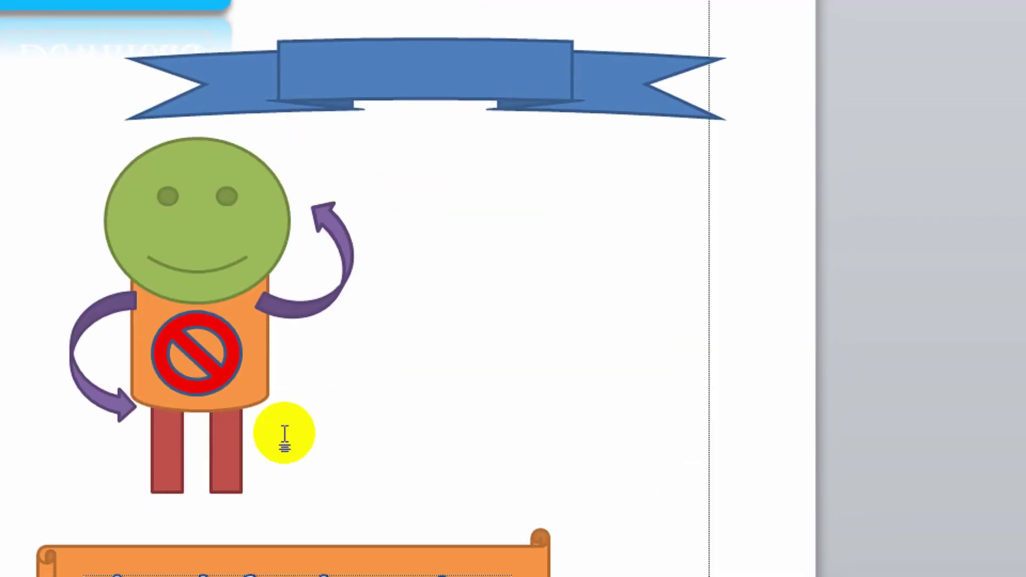
click(263, 521)
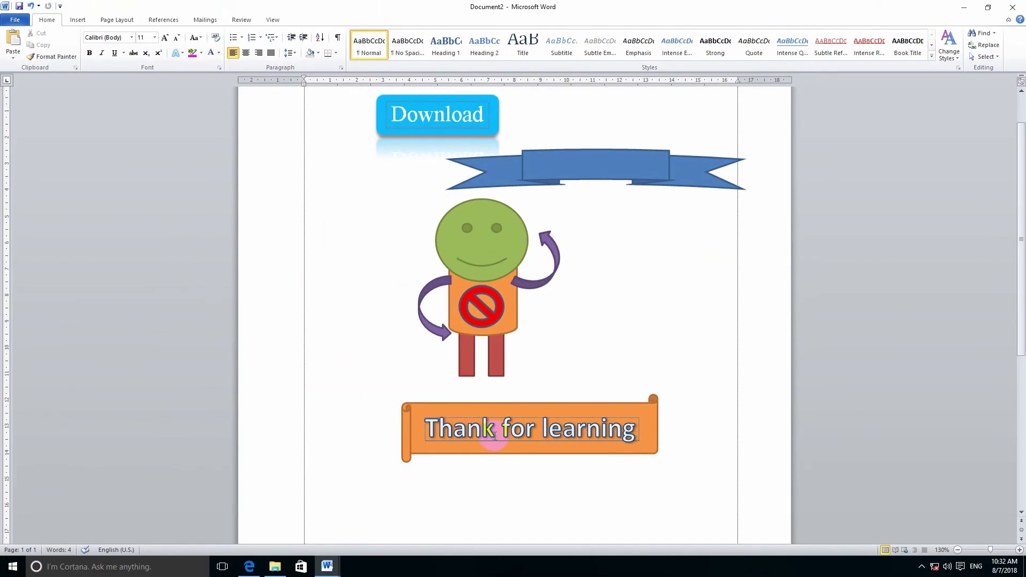
scroll(497, 299, up, 2)
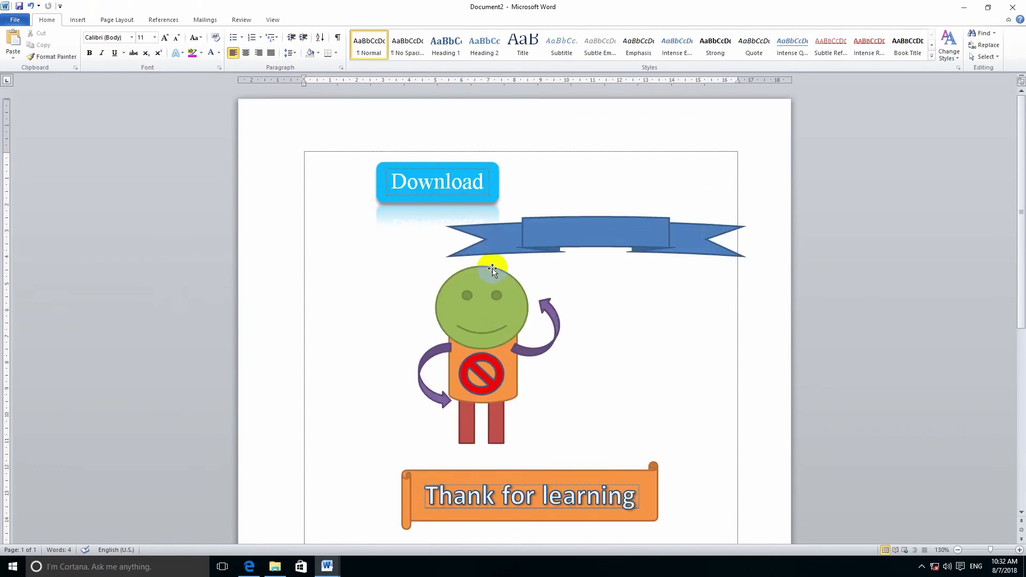
scroll(492, 271, down, 6)
click(493, 277)
scroll(499, 270, up, 3)
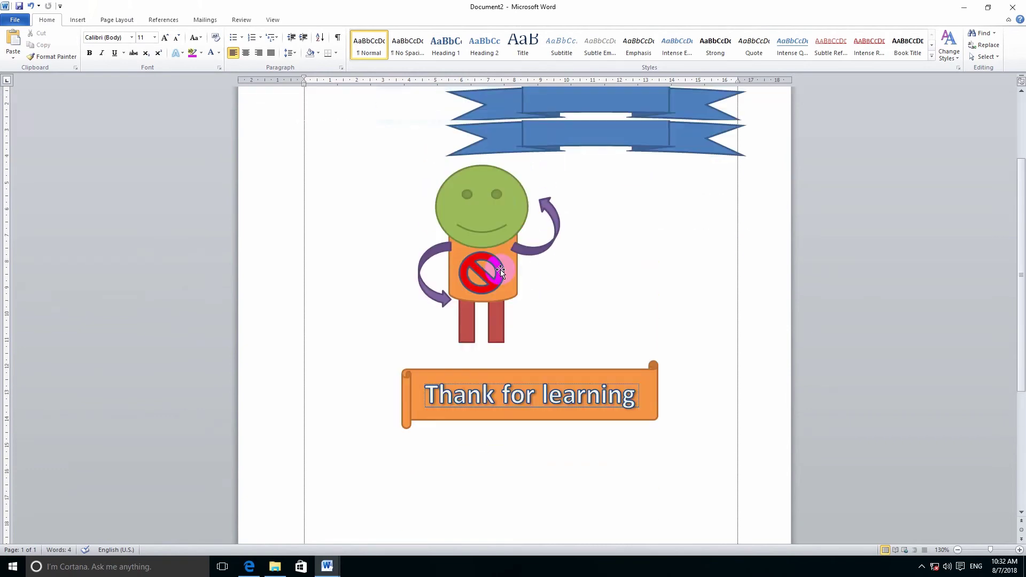
scroll(500, 271, up, 2)
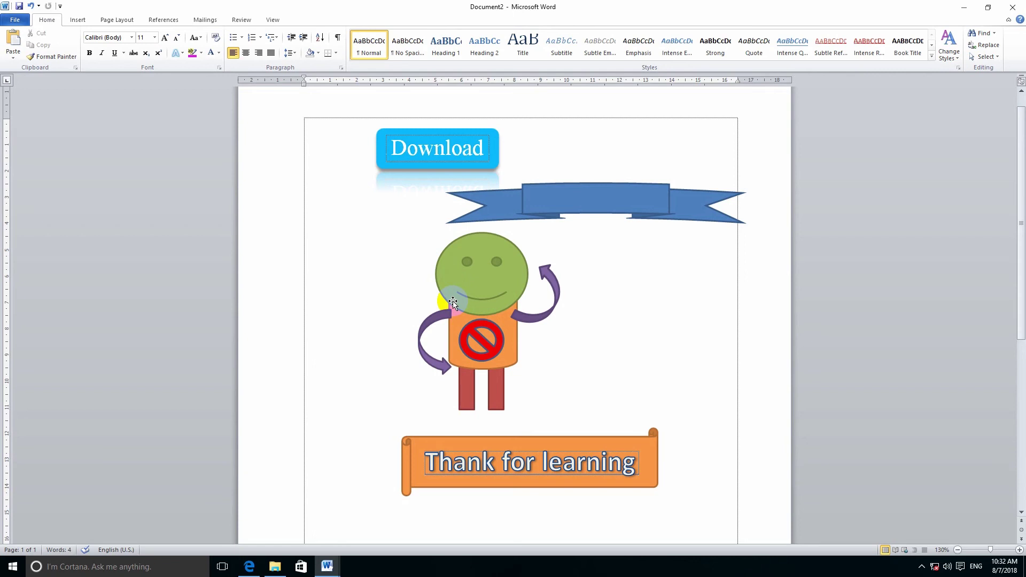
- Give the orange scroll an outer drop shadow
click(609, 436)
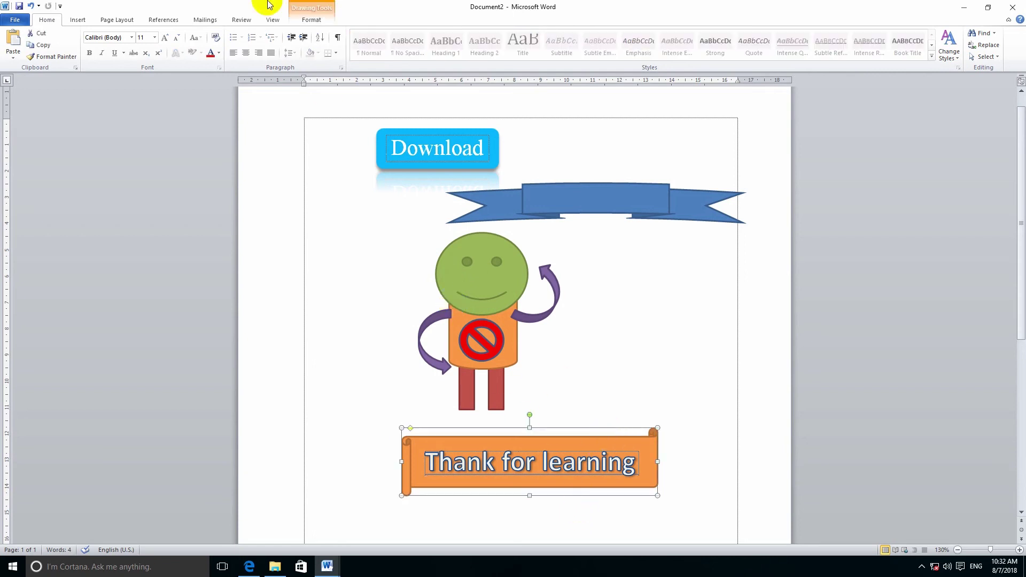
click(312, 22)
click(381, 57)
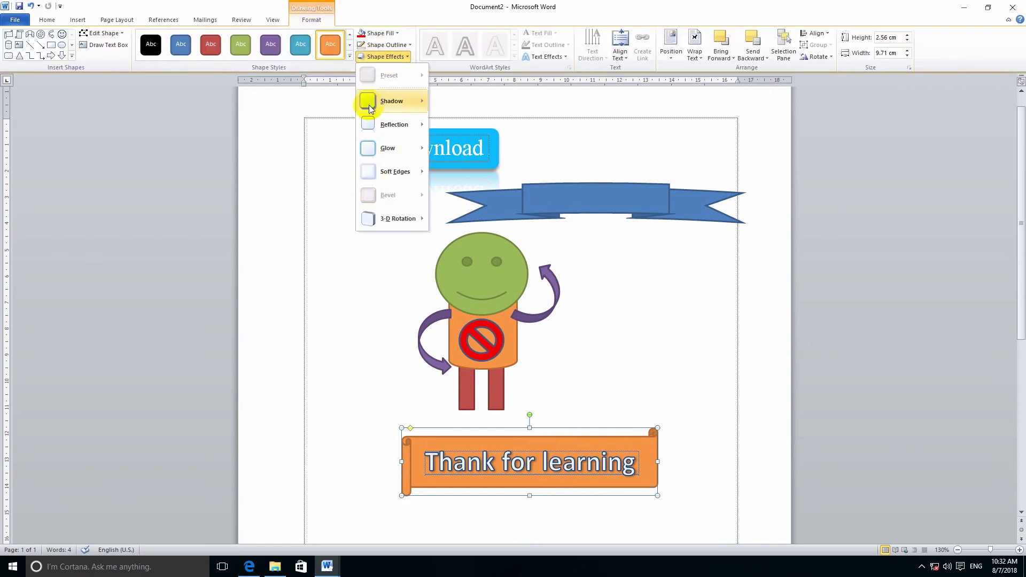
click(443, 153)
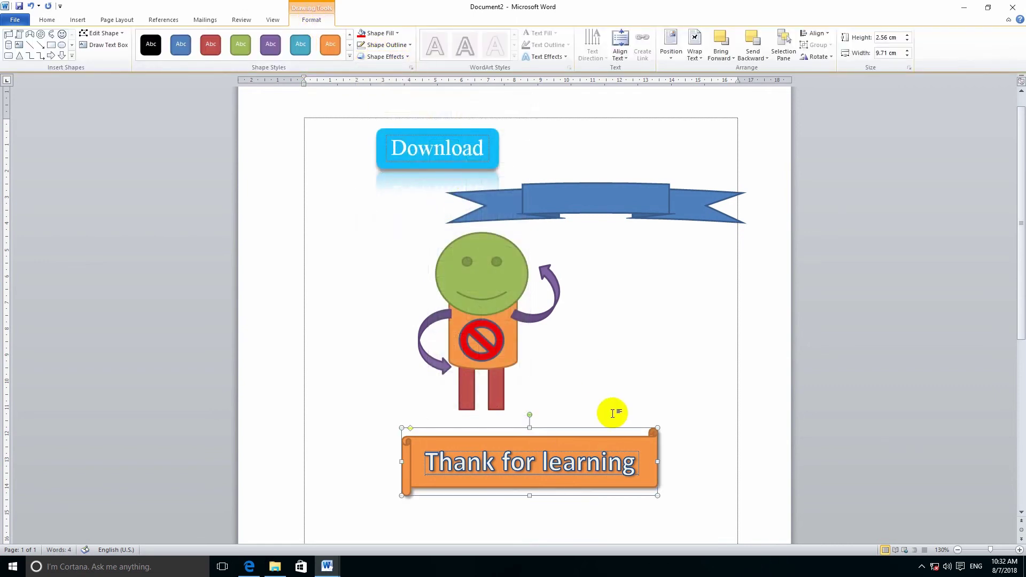
click(706, 439)
- Give the scroll shape a black outline
double_click(649, 436)
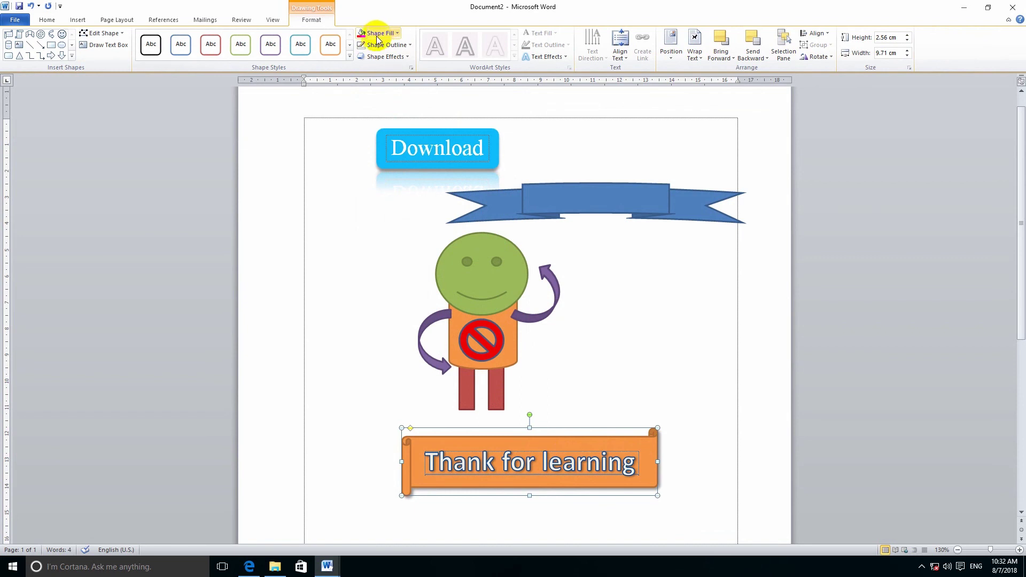
click(374, 47)
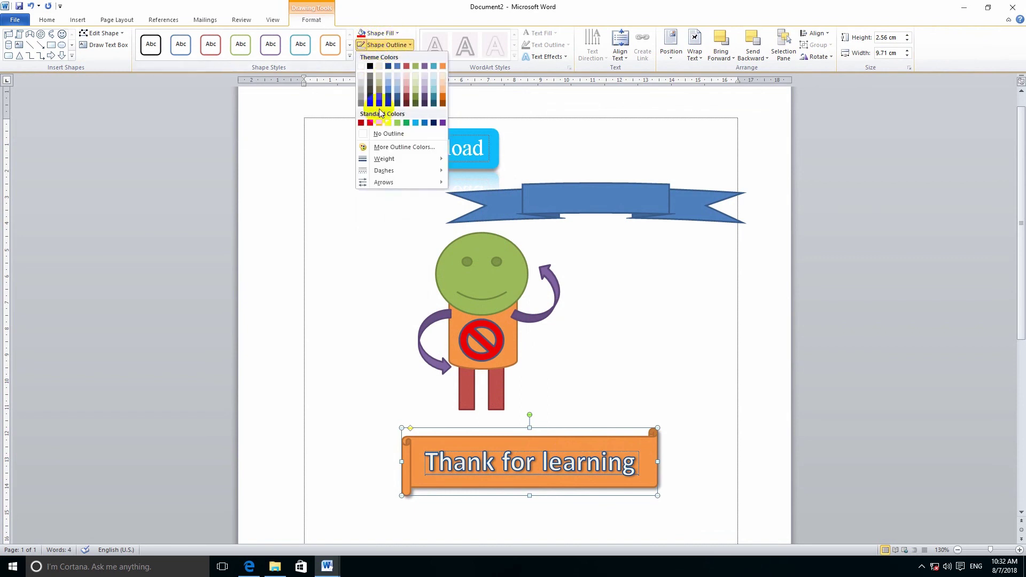
click(369, 66)
click(552, 414)
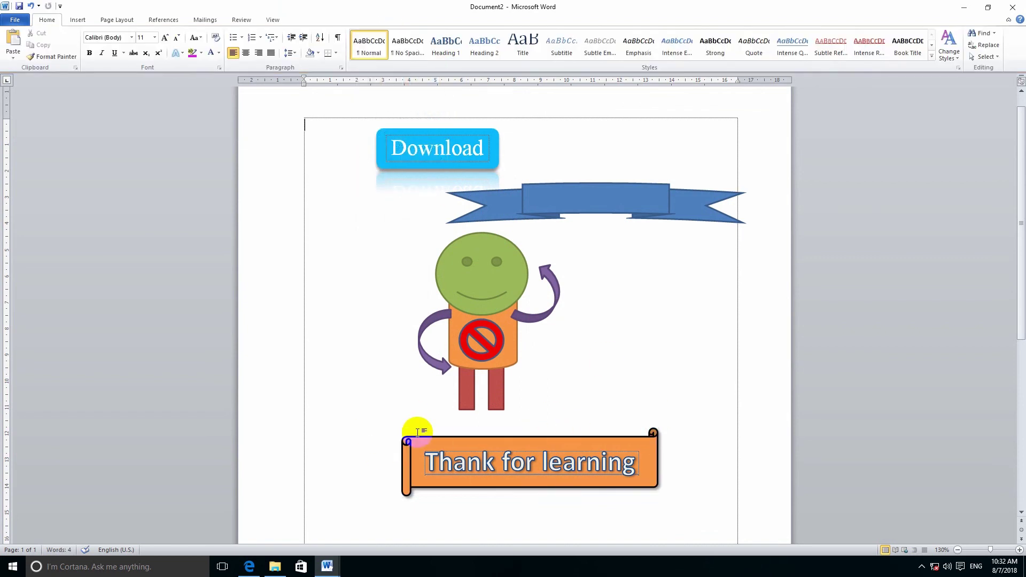